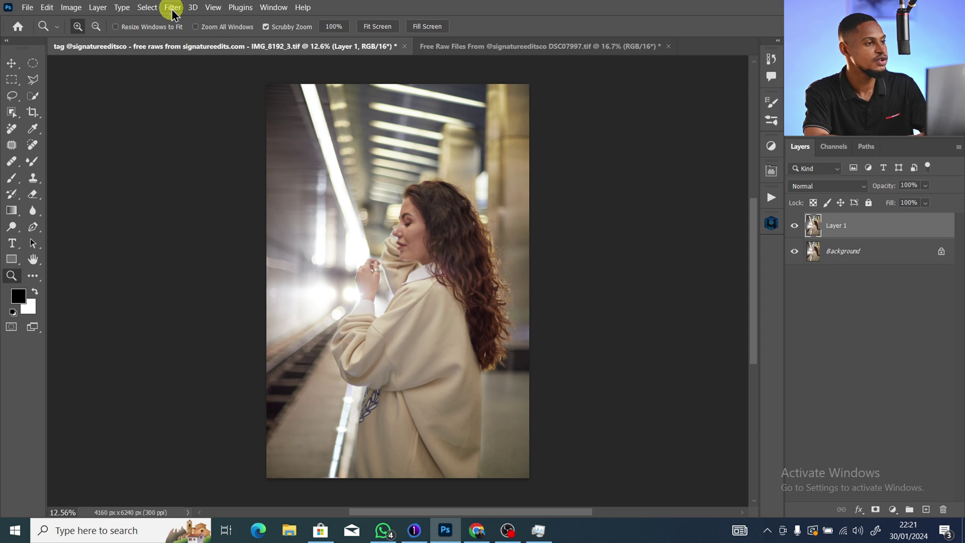
Open the Retouch4me Color Match filter on Layer 1 of the woman's portrait.
left_click(172, 7)
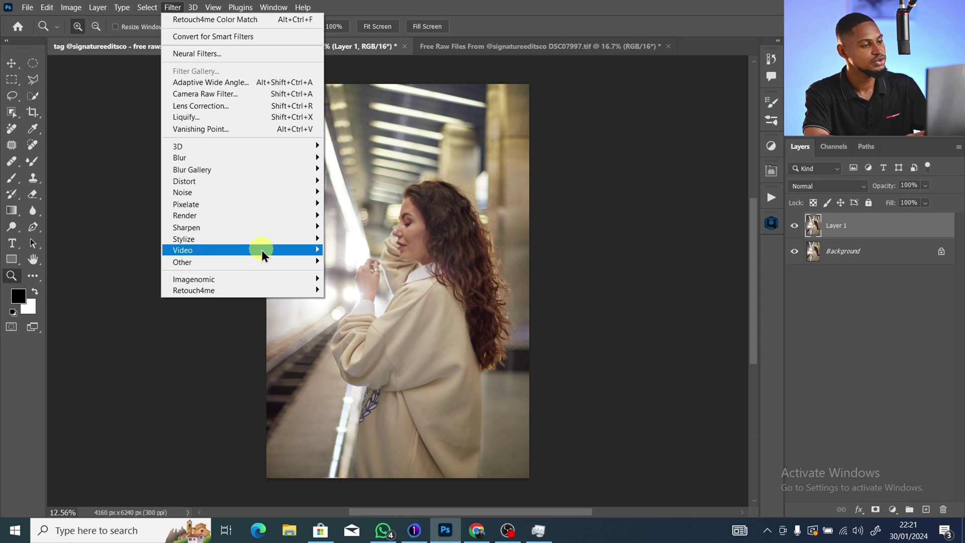
mouse_move(270, 292)
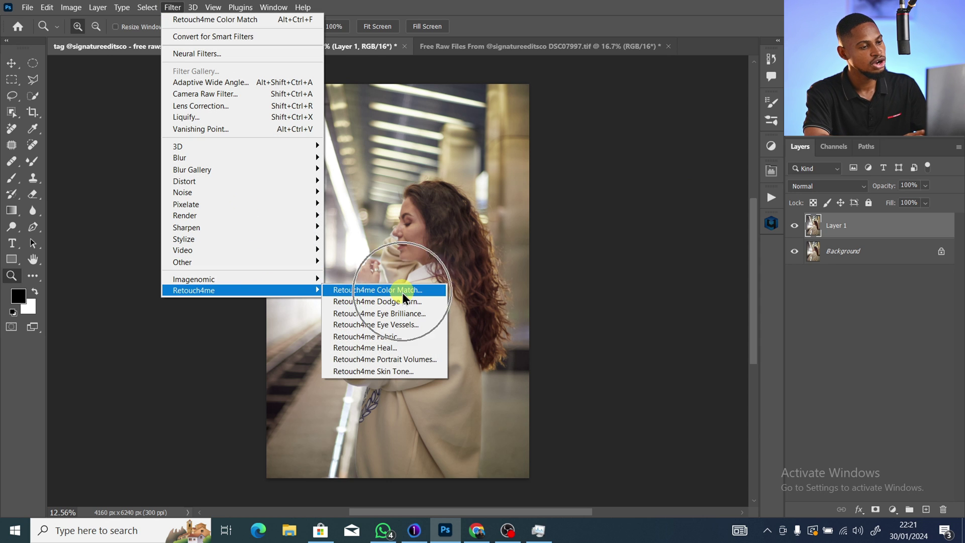
left_click(419, 291)
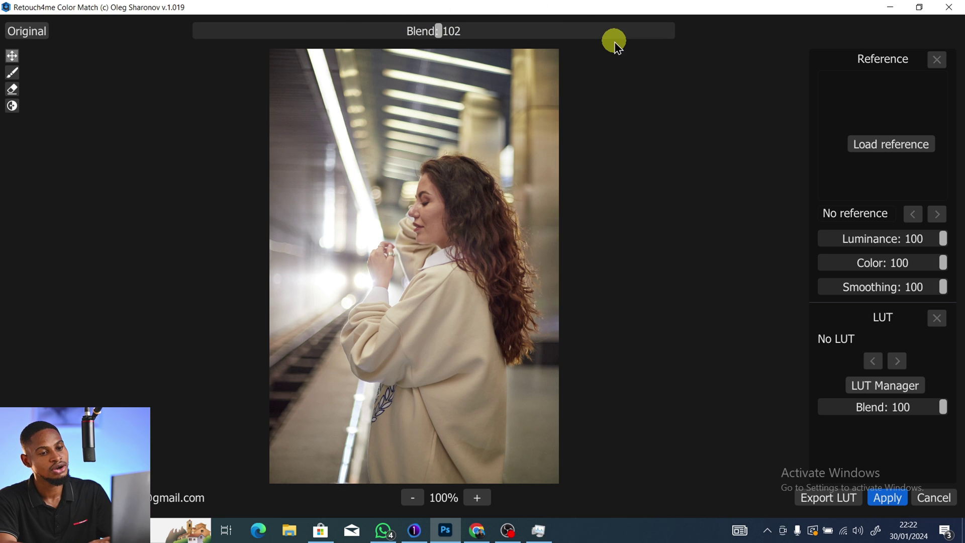
Load "WhatsApp Image 2024-01-30 at 20.45.55_9f5017f7" from the color pic folder as the reference and compare with the original.
left_click(893, 150)
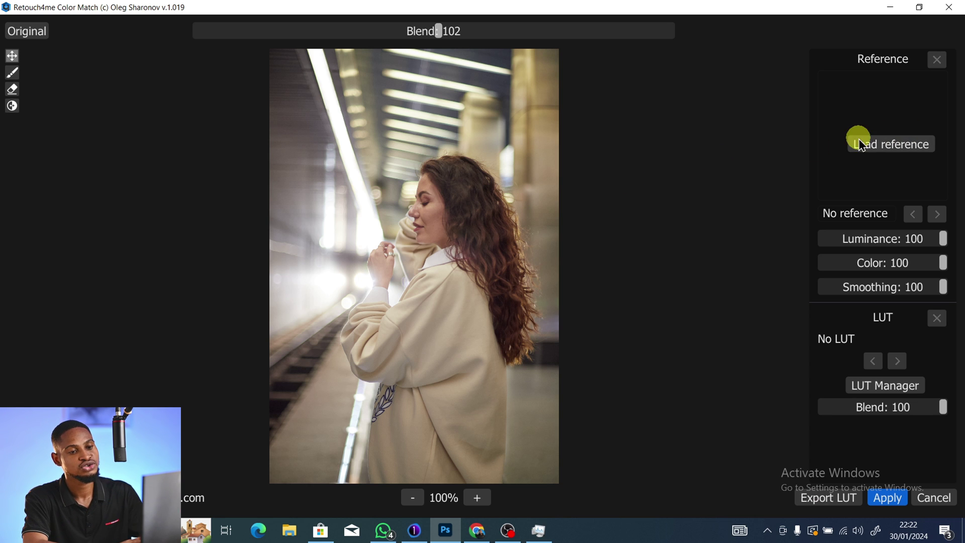
left_click(893, 146)
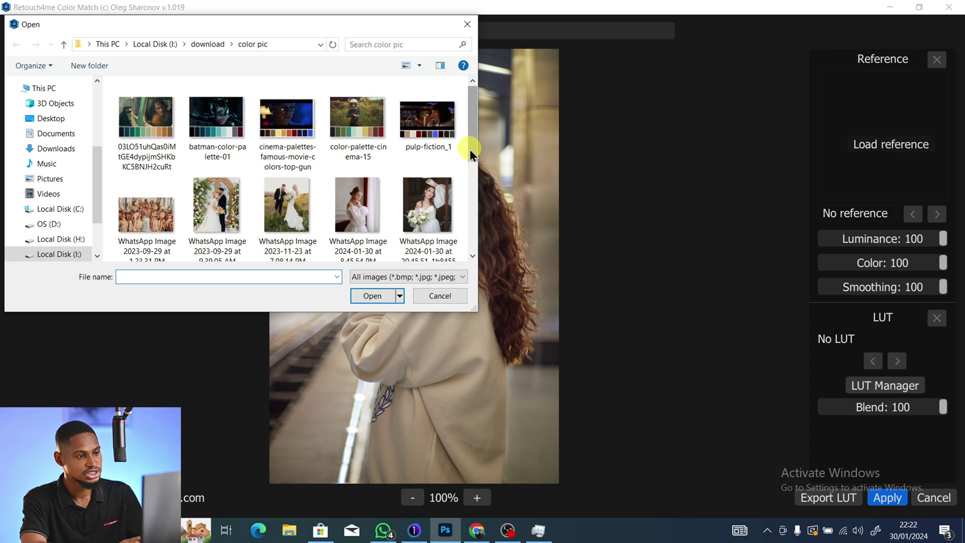
left_click_drag(471, 150, 476, 237)
left_click(143, 102)
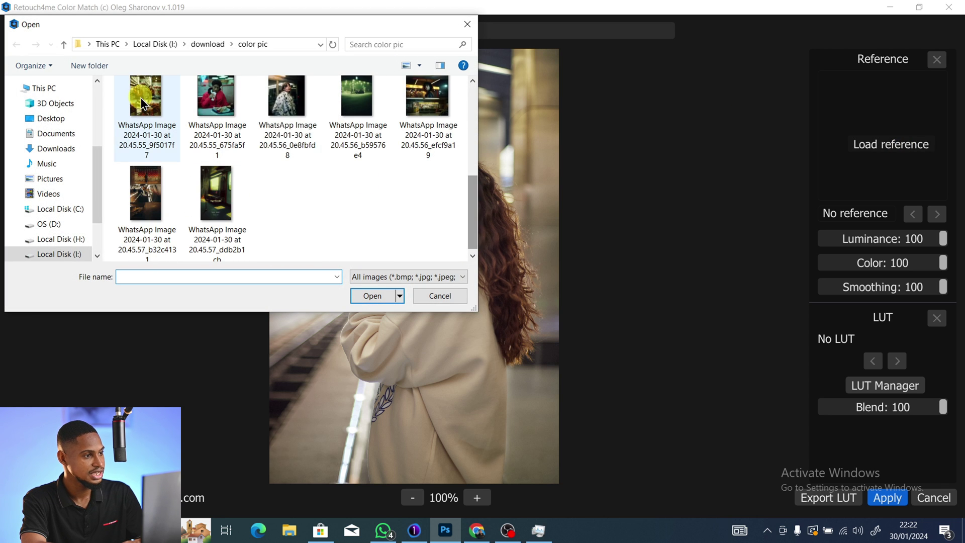
left_click(373, 296)
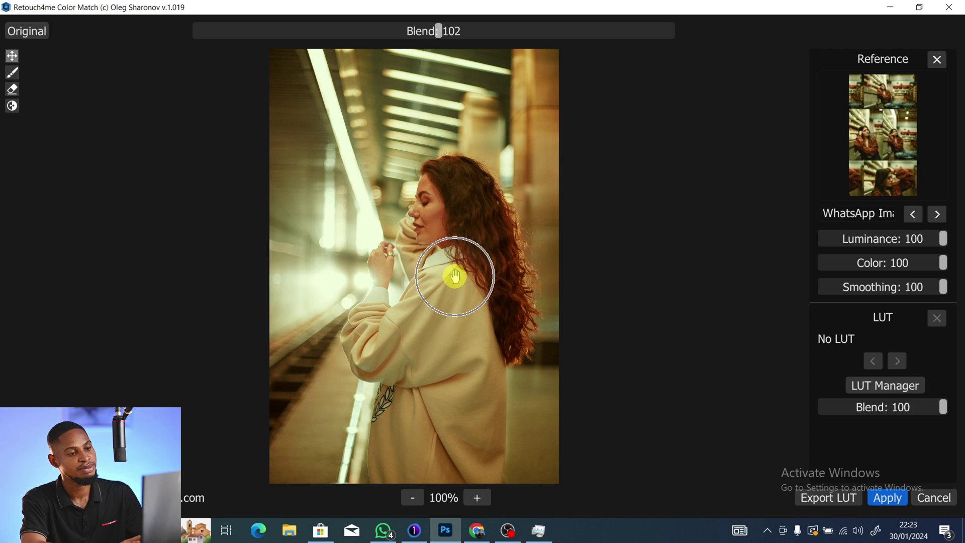
left_click(455, 276)
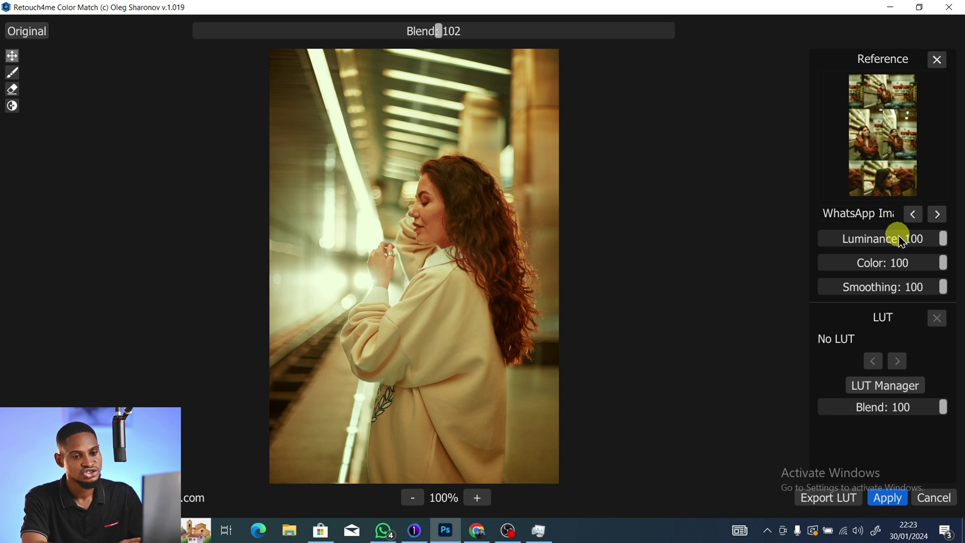
Set the reference's Luminance to 0 and Color to 53, comparing the result with the original photo.
scroll(822, 241, "down", 1)
left_click(823, 240)
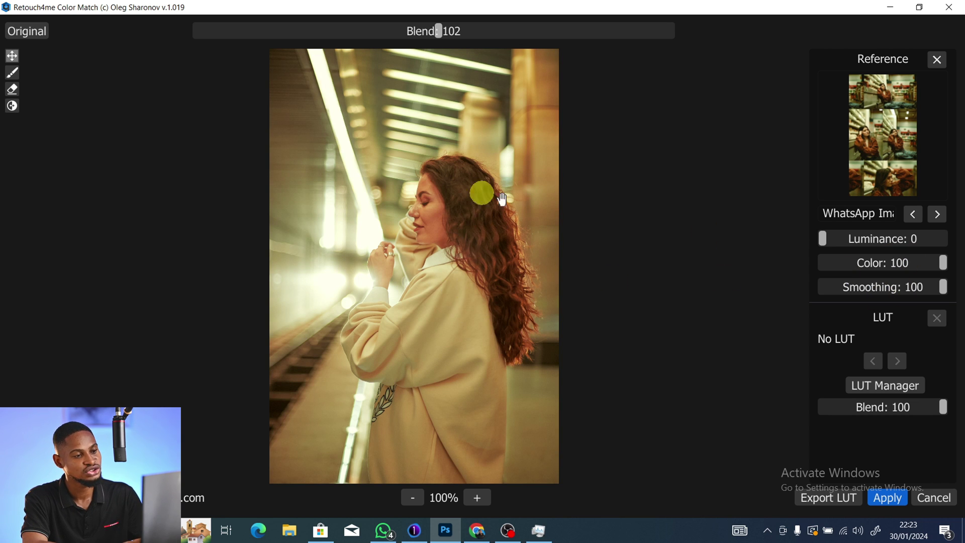
left_click(885, 269)
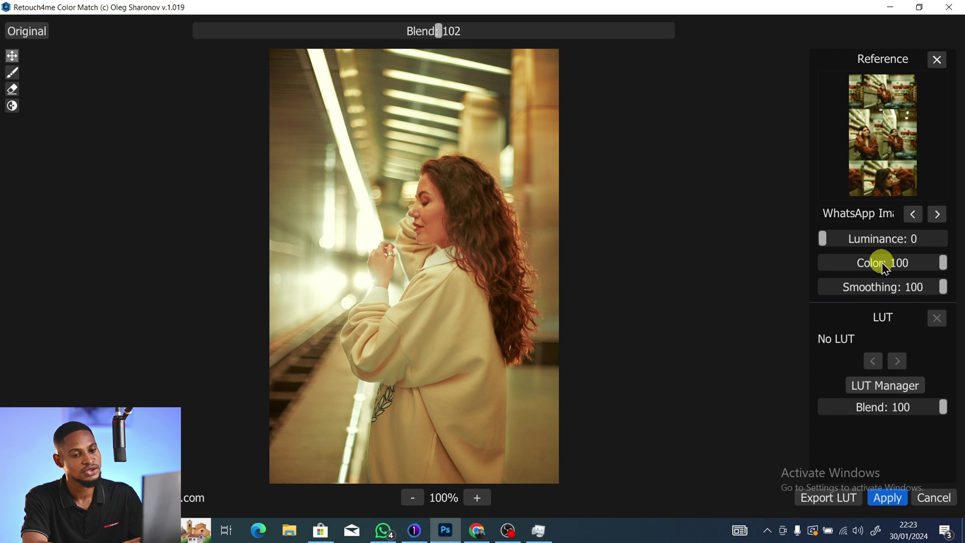
left_click(886, 269)
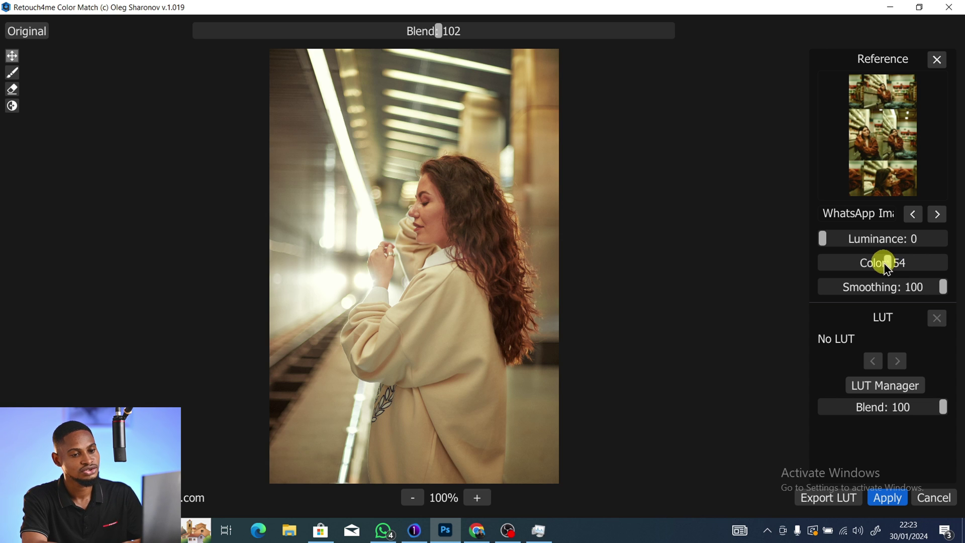
left_click_drag(885, 269, 888, 270)
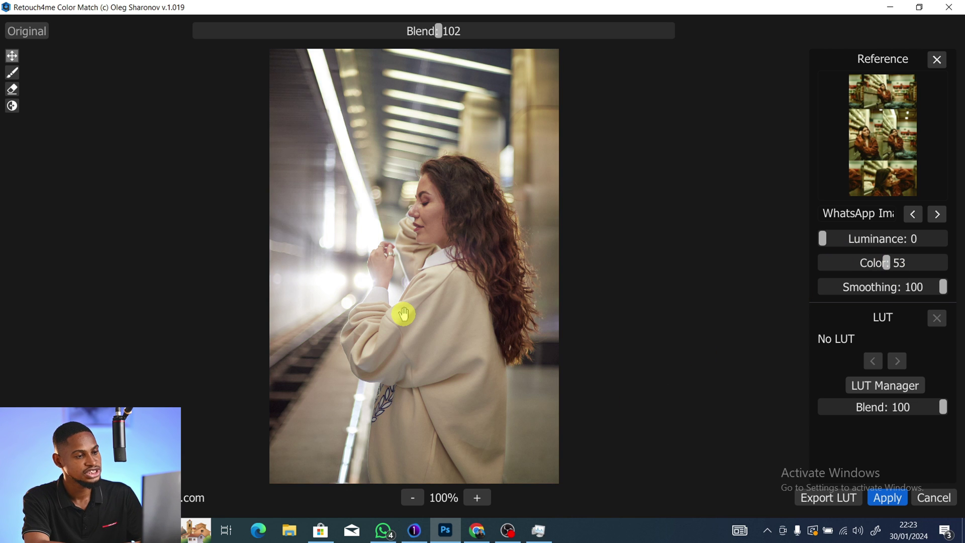
left_click(960, 276)
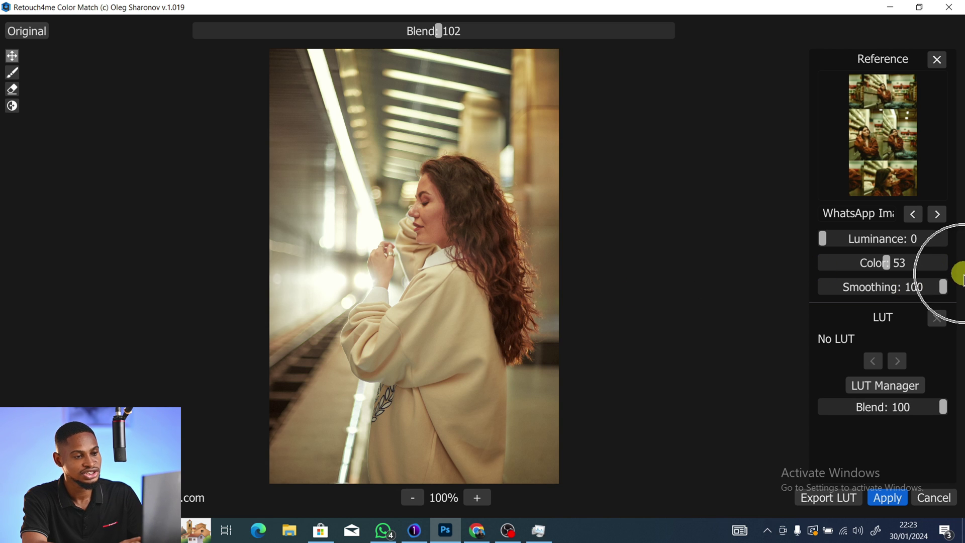
Set the reference's Smoothing to 61 and compare the graded portrait with the original.
left_click(899, 289)
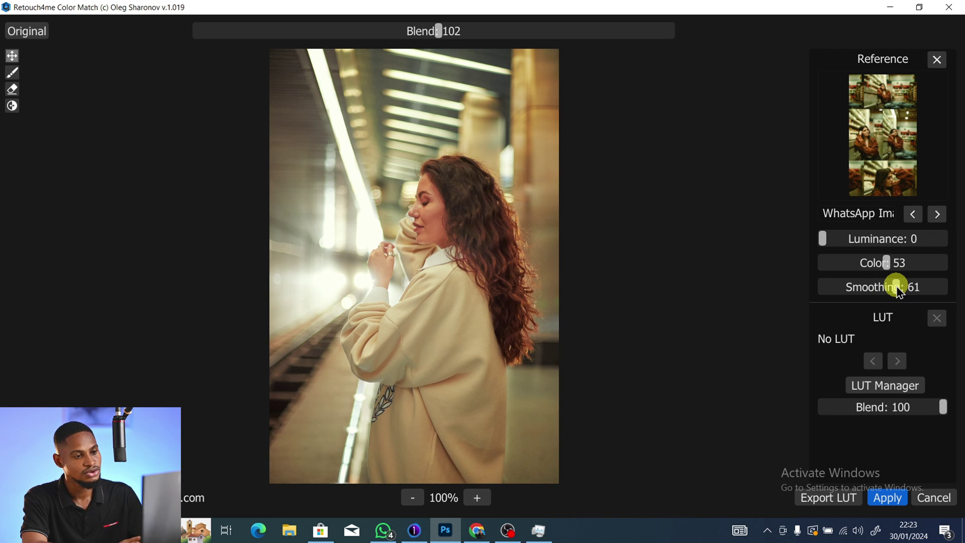
left_click(289, 305)
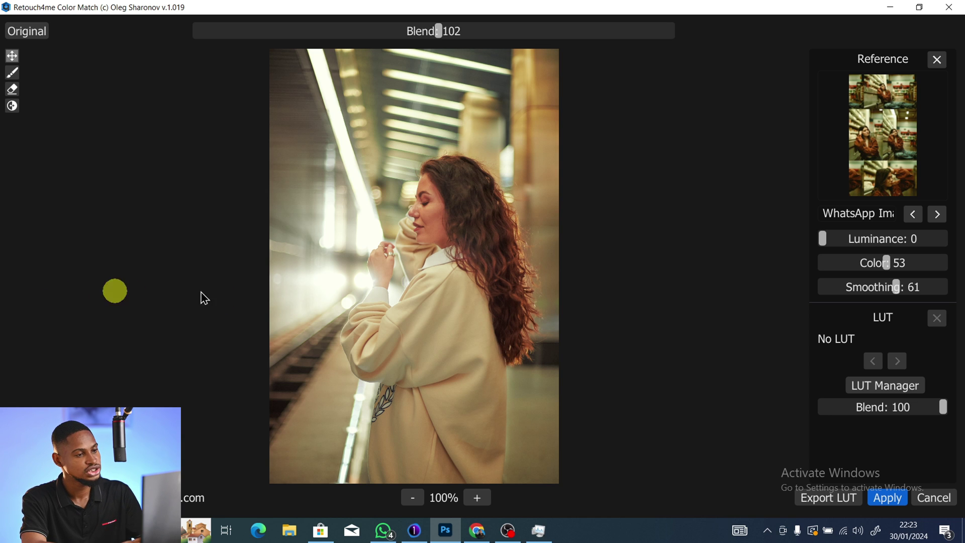
left_click(467, 293)
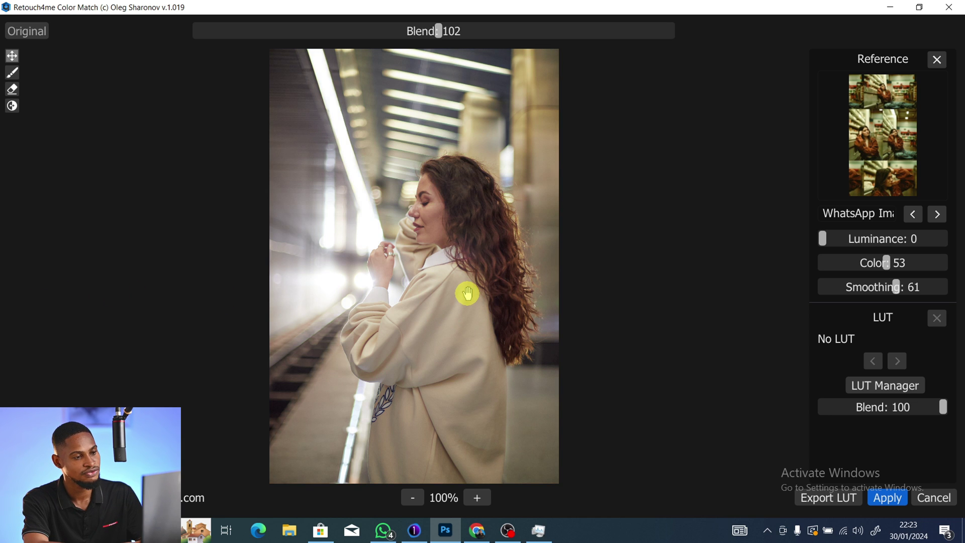
Try weaker and stronger overall Blend amounts on the portrait, finishing at 111.
left_click(438, 31)
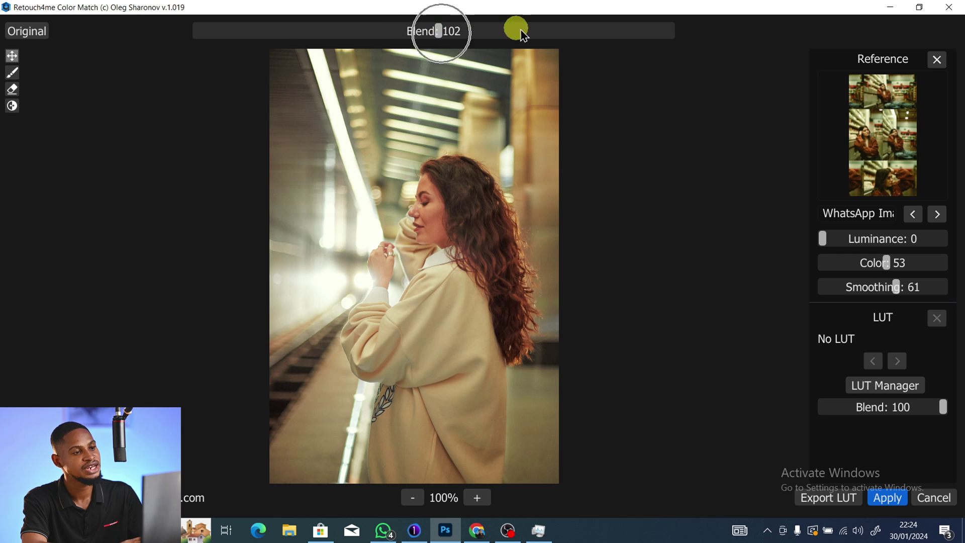
left_click(614, 37)
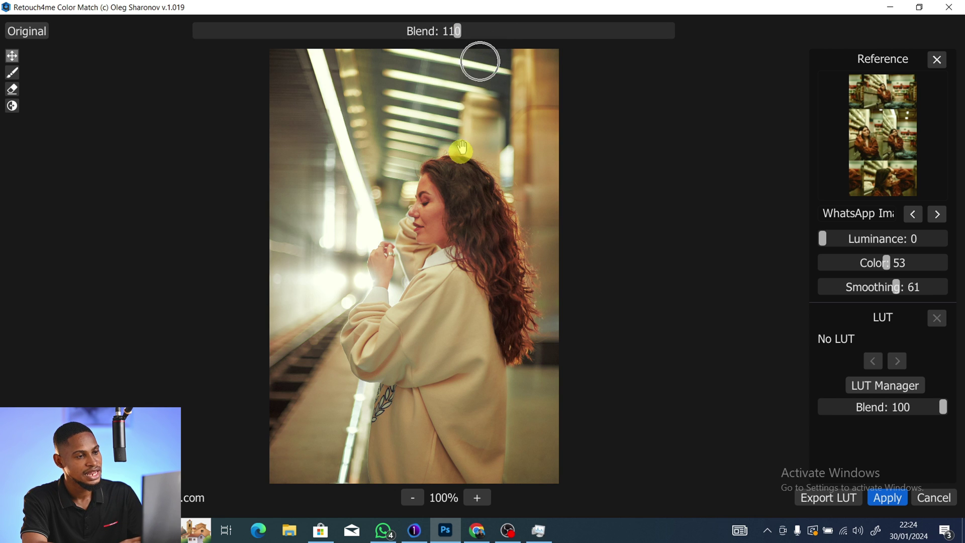
left_click(253, 36)
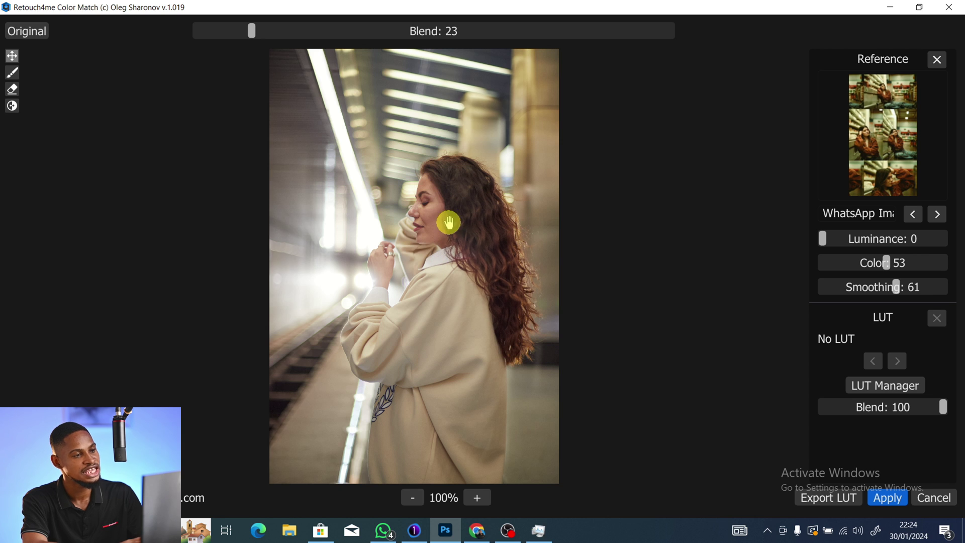
left_click(463, 31)
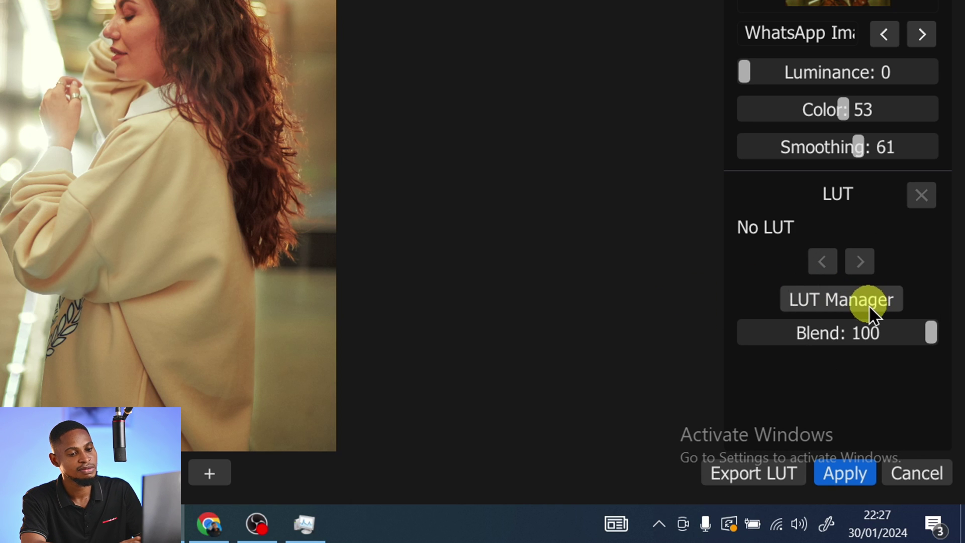
Apply the color match to the portrait and compare before and after by toggling Layer 1's visibility.
left_click(847, 471)
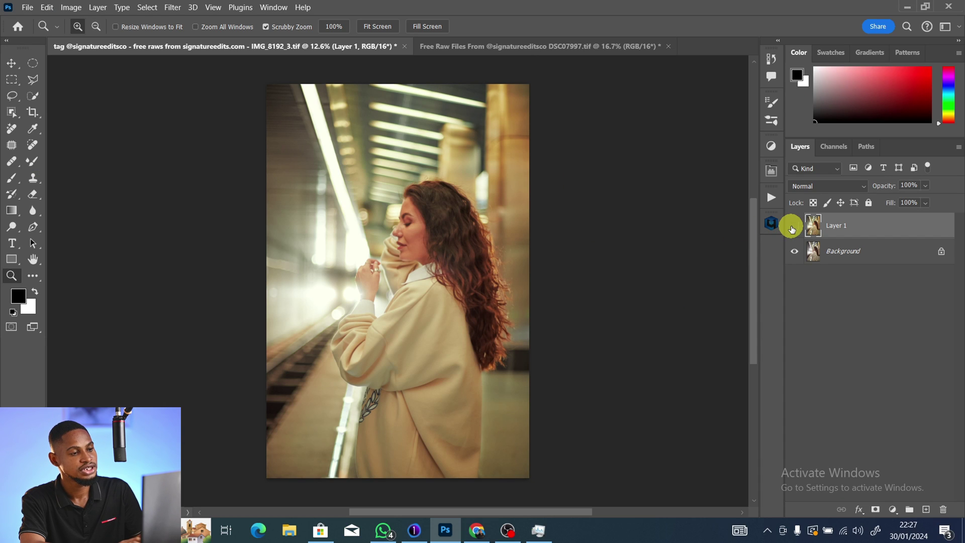
left_click(794, 226)
left_click(794, 226)
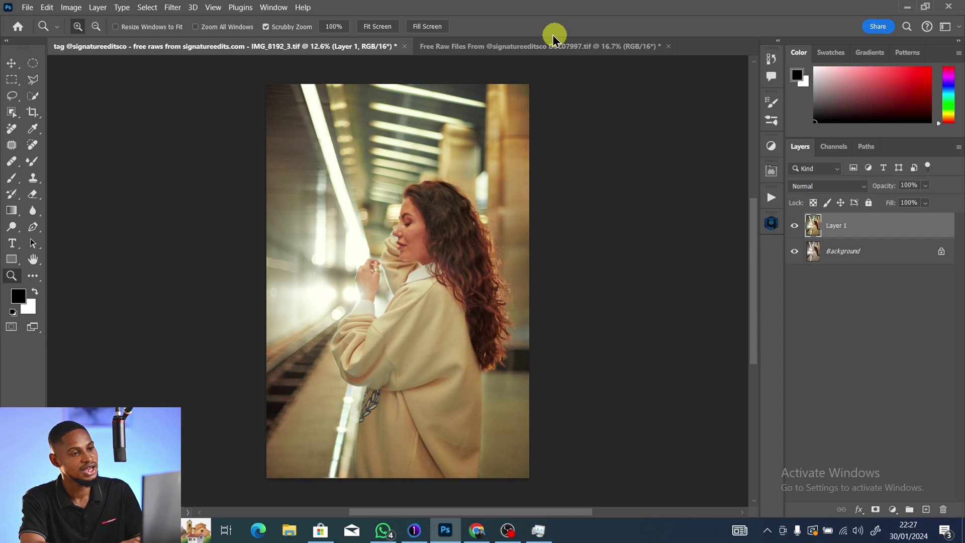
Switch to the DSC07997.tif car photo, duplicate its Background layer and select the copy.
left_click(541, 46)
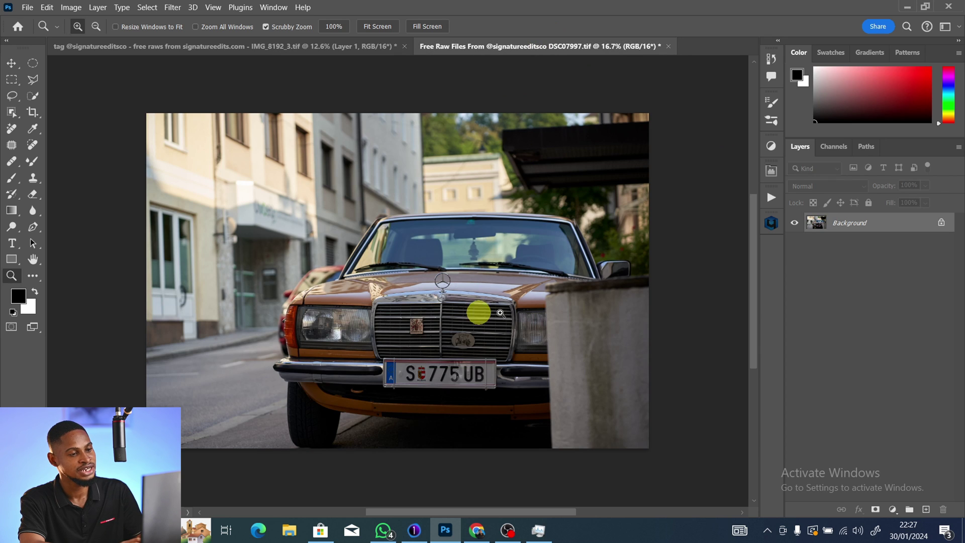
key("ctrl+j")
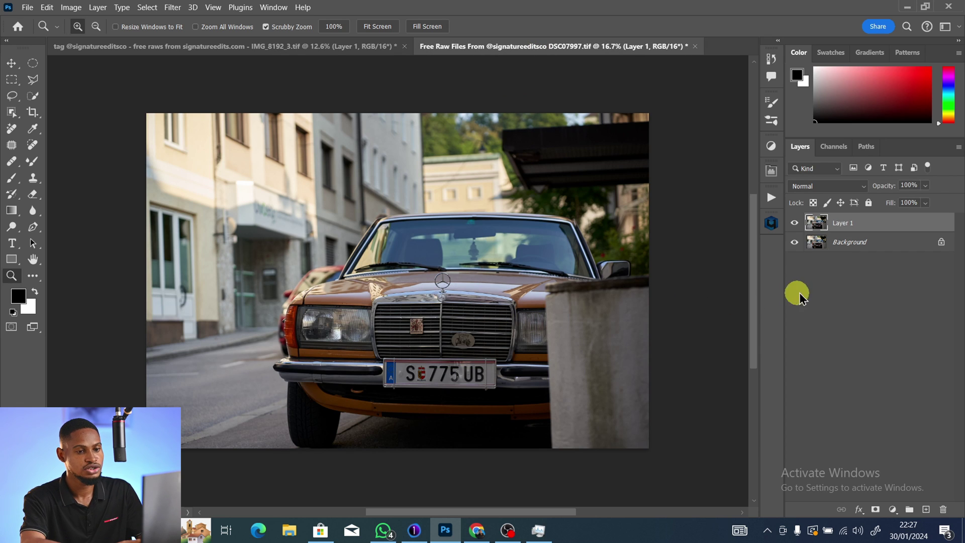
left_click(847, 224)
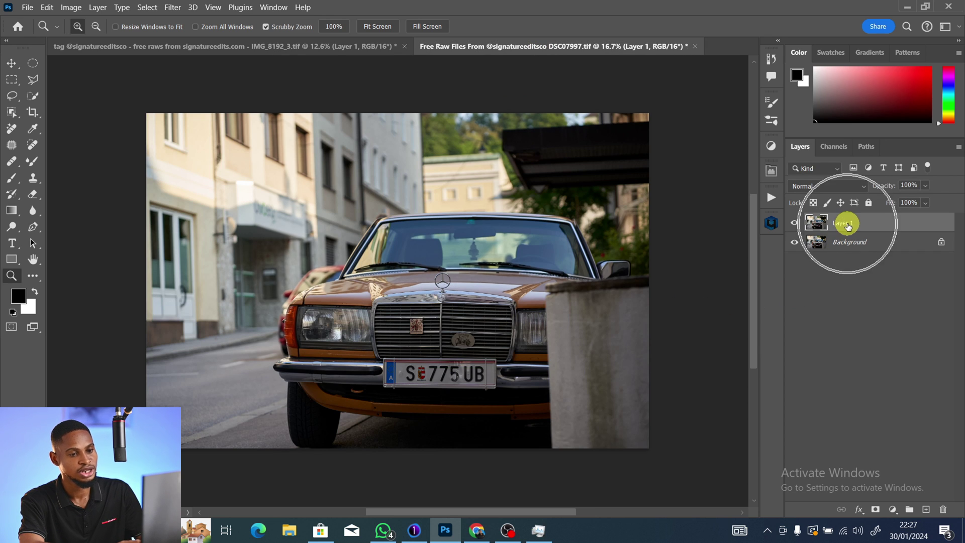
Open the Retouch4me Color Match filter on the car photo's duplicated layer.
left_click(173, 7)
mouse_move(267, 291)
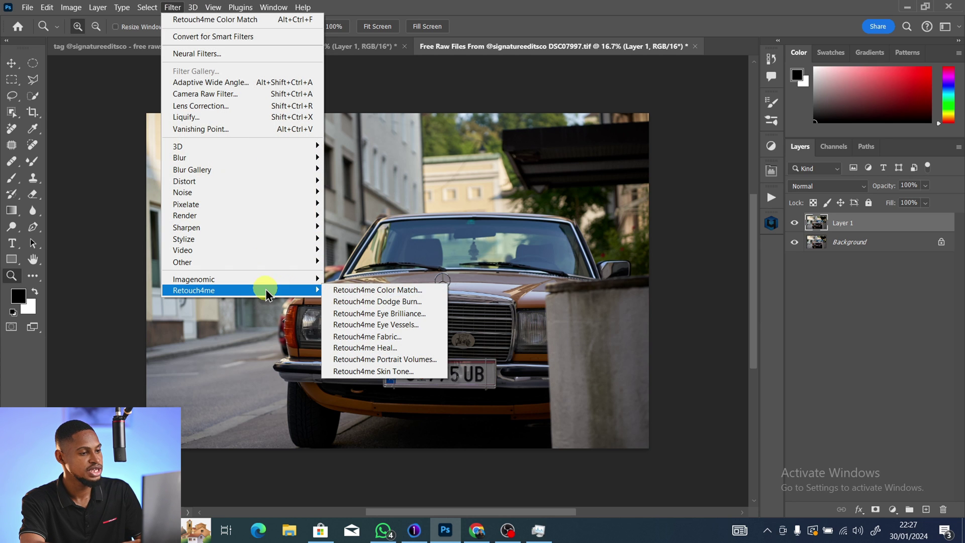
left_click(358, 292)
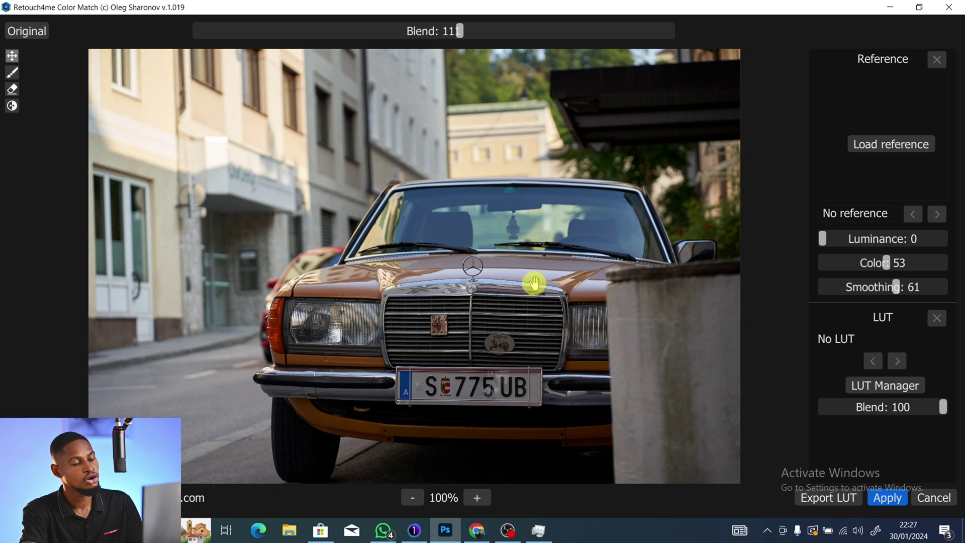
Load "WhatsApp Image 2024-01-30 at 20.45.56_efcf9a19" as the car photo's reference and set the overall Blend to 142.
left_click(902, 147)
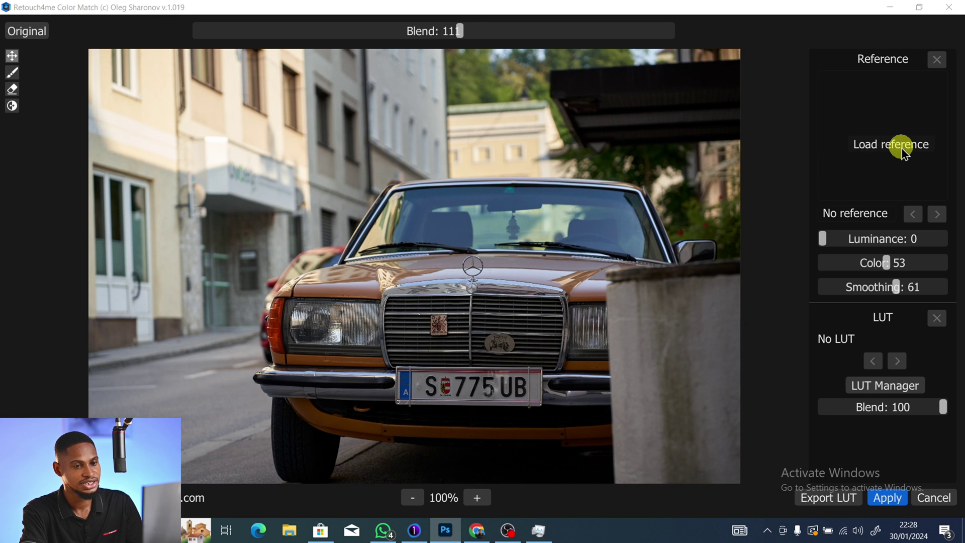
left_click_drag(471, 161, 474, 241)
left_click(428, 107)
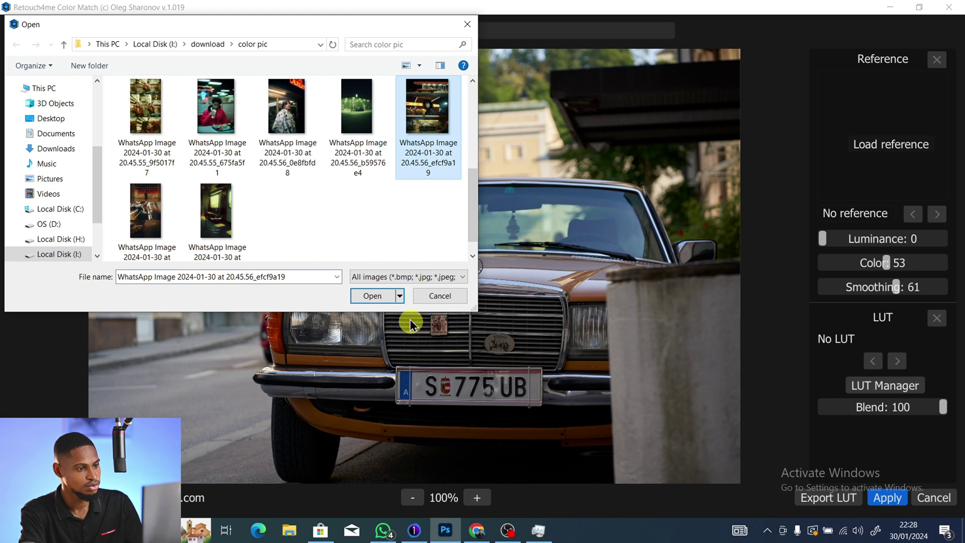
left_click(381, 297)
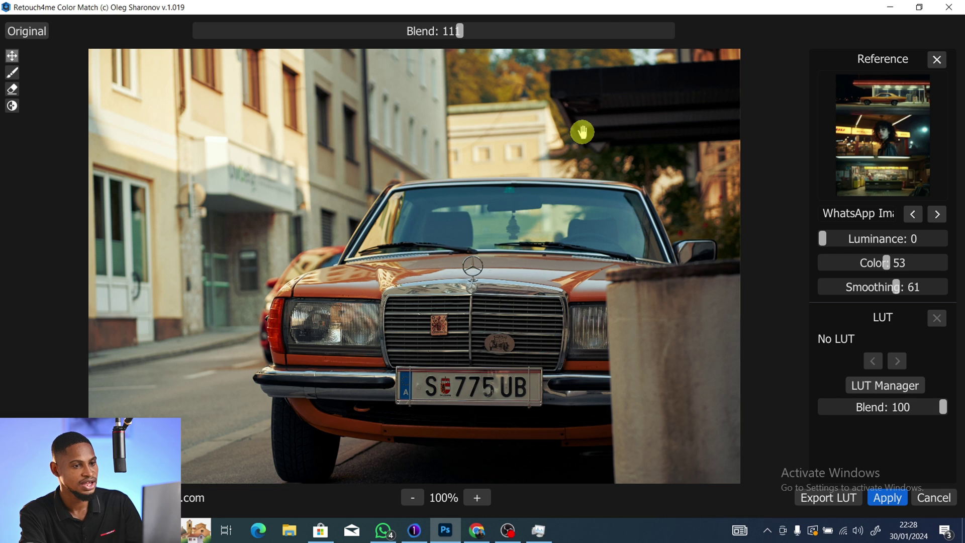
left_click(533, 31)
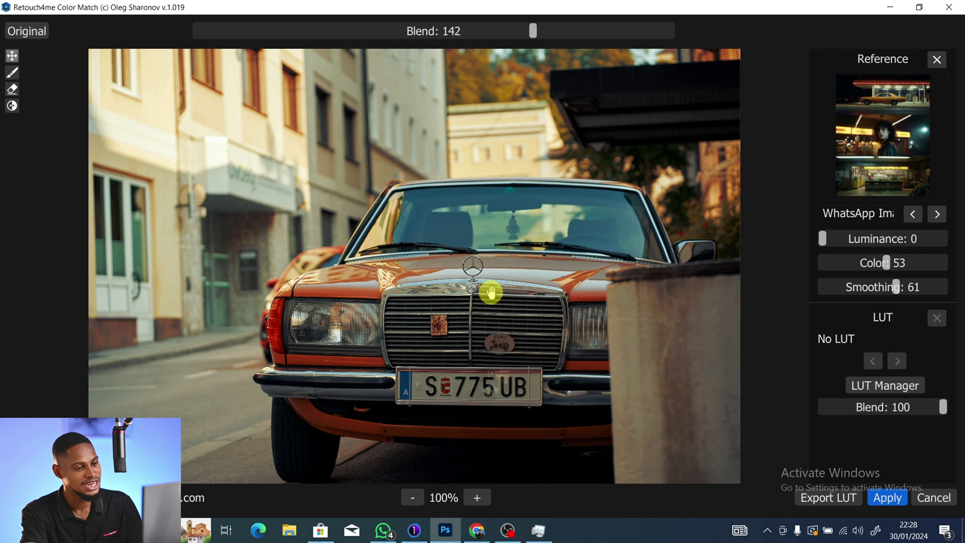
Remove the current reference and load "WhatsApp Image 2024-01-30 at 20.45.55_675fa5f1" in its place.
left_click(938, 62)
left_click(870, 141)
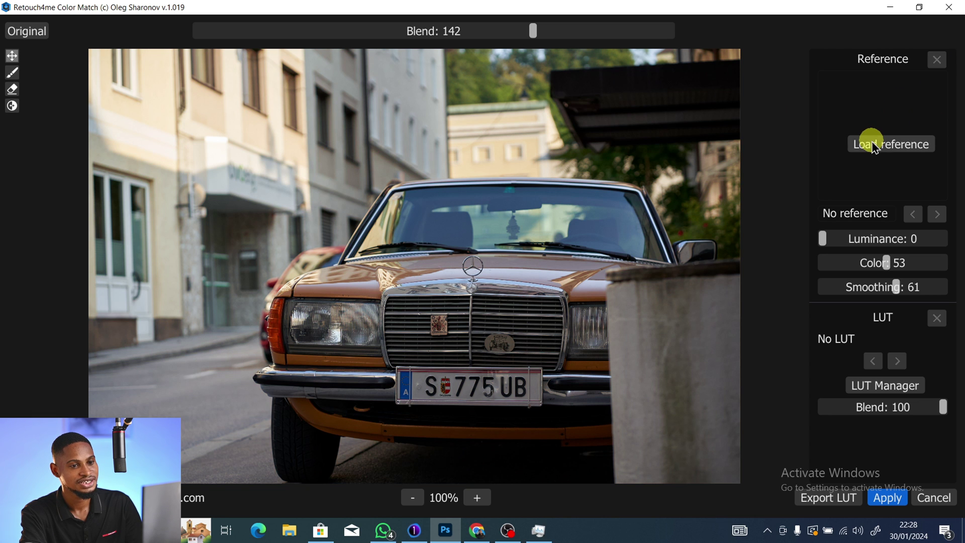
scroll(253, 215, "down", 5)
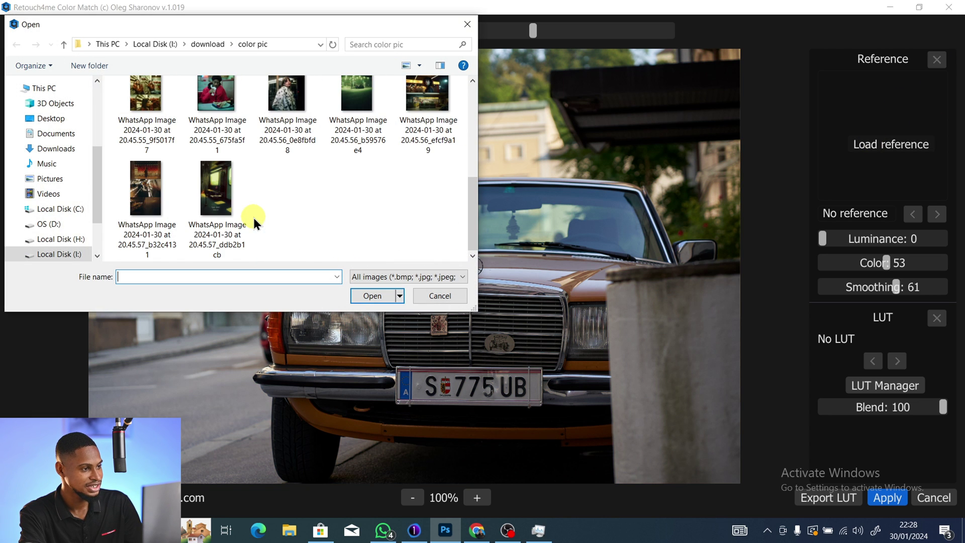
left_click(229, 105)
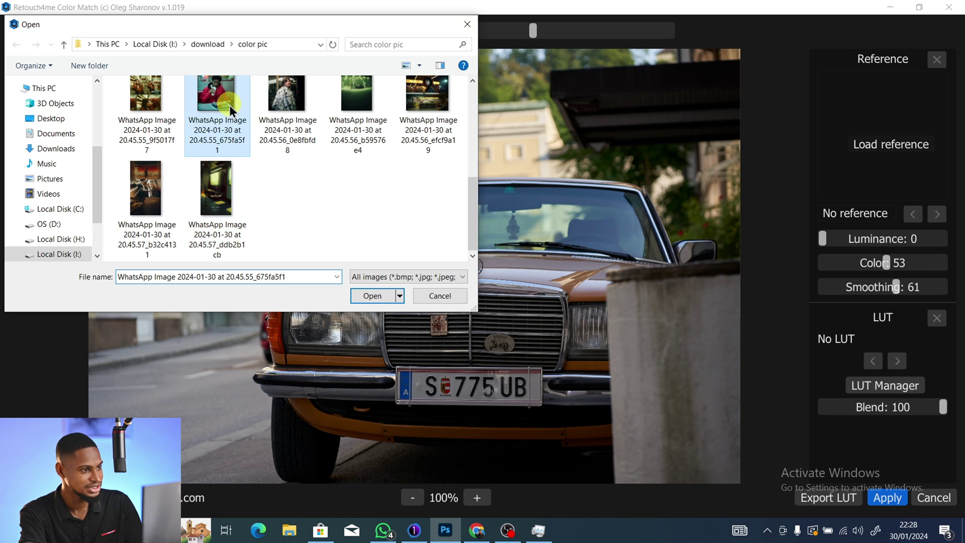
left_click(375, 294)
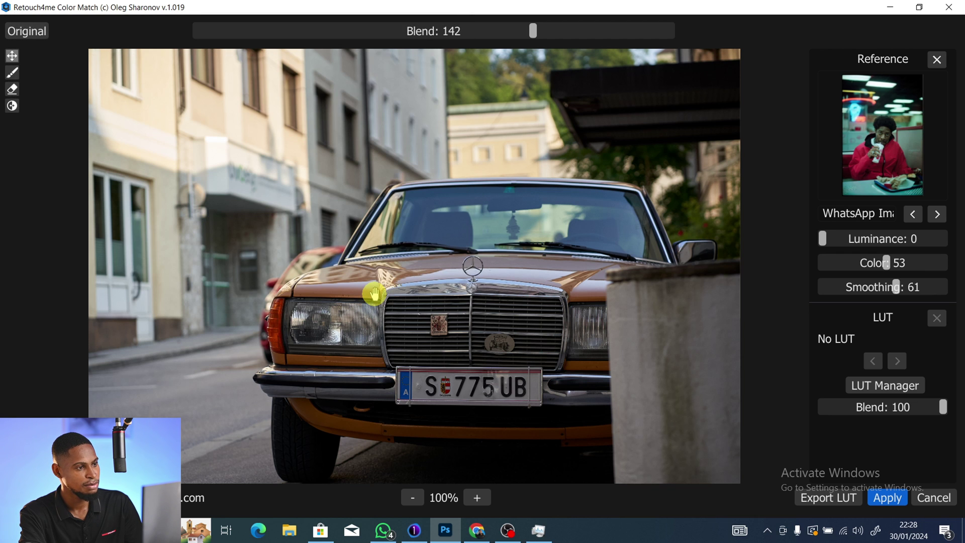
Set the overall Blend to 85 and compare the matched car photo with its original colors.
left_click(583, 341)
left_click(583, 342)
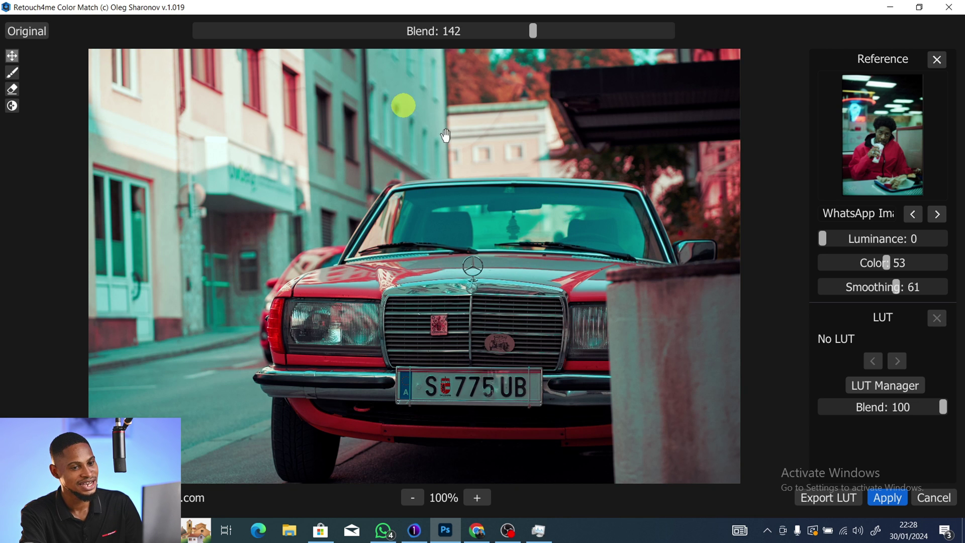
left_click(401, 31)
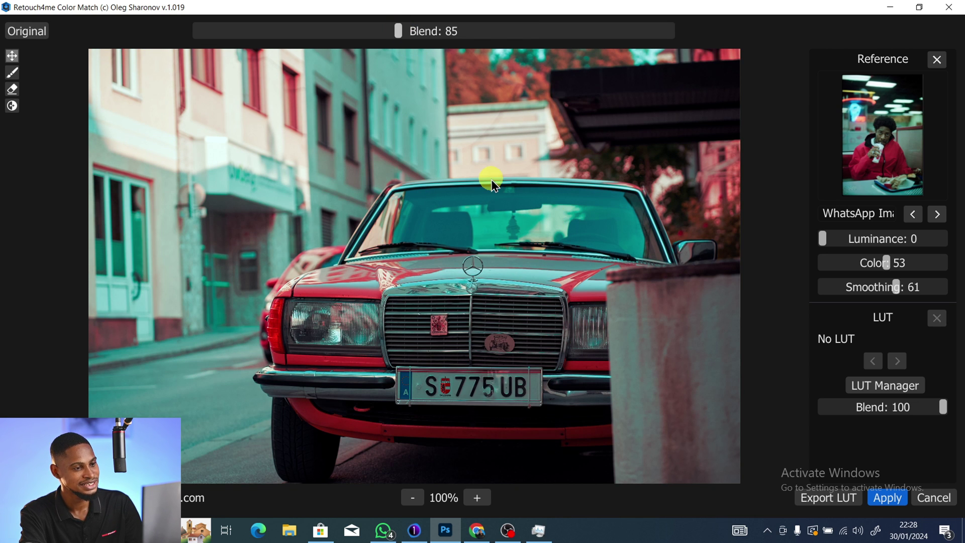
left_click(523, 344)
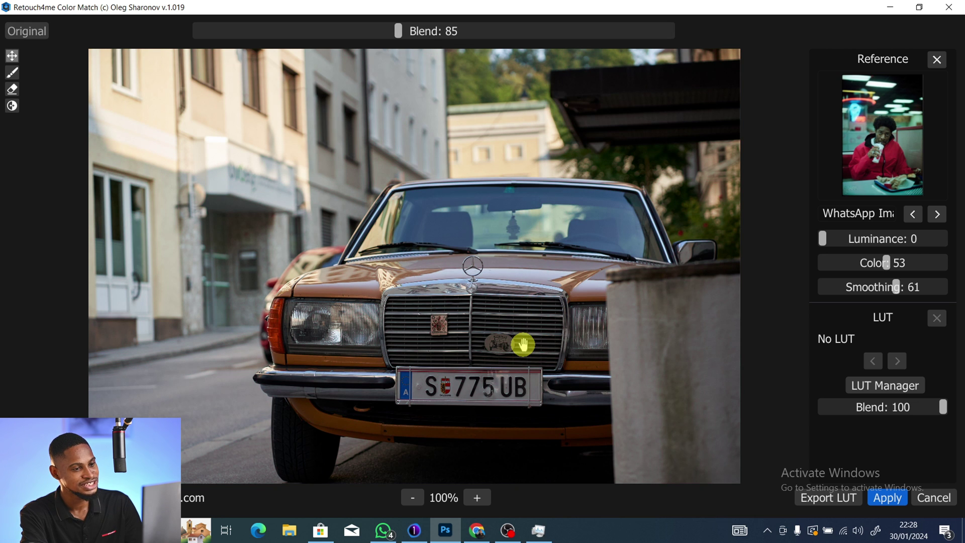
left_click(523, 344)
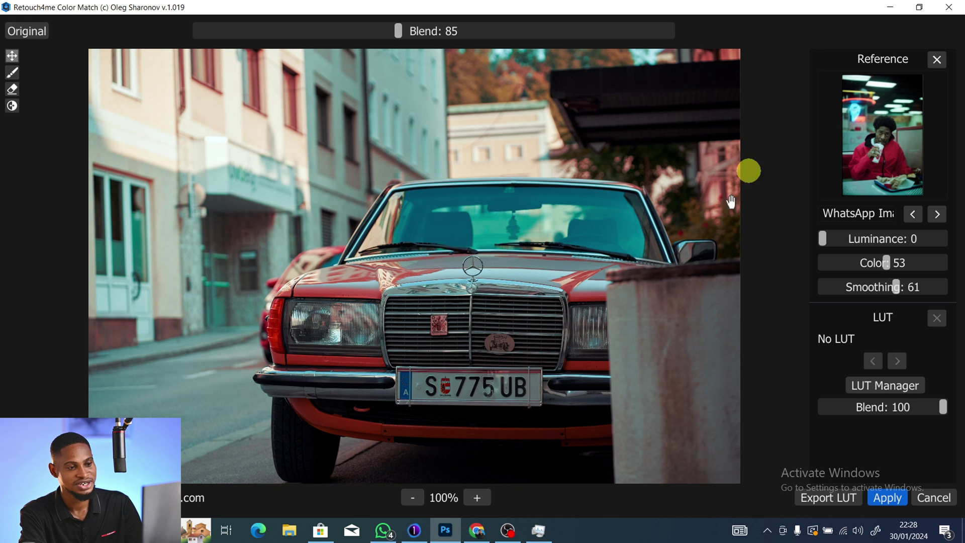
Remove the current reference and load "WhatsApp Image 2024-01-30 at 20.45.56_0e8fbfd8" as the new one.
left_click(939, 59)
left_click(880, 145)
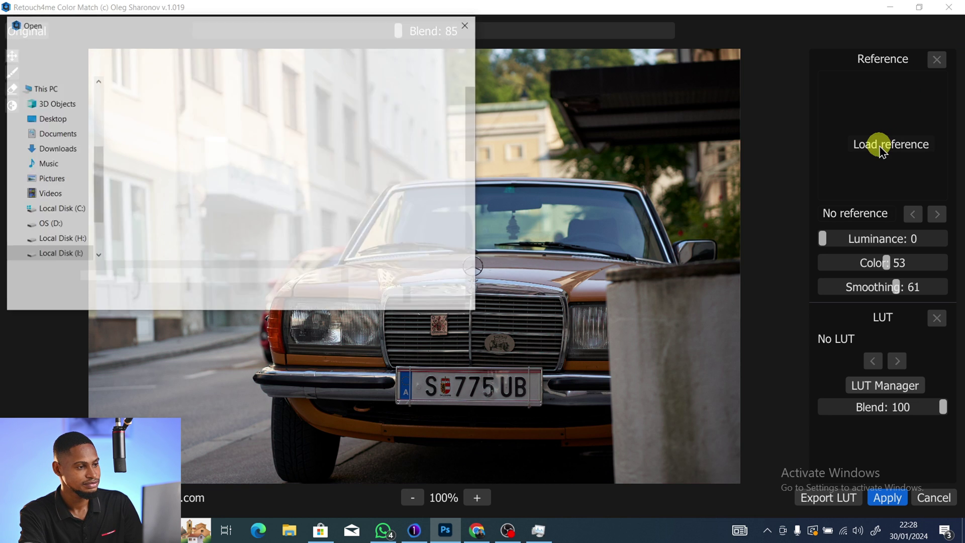
scroll(392, 176, "down", 3)
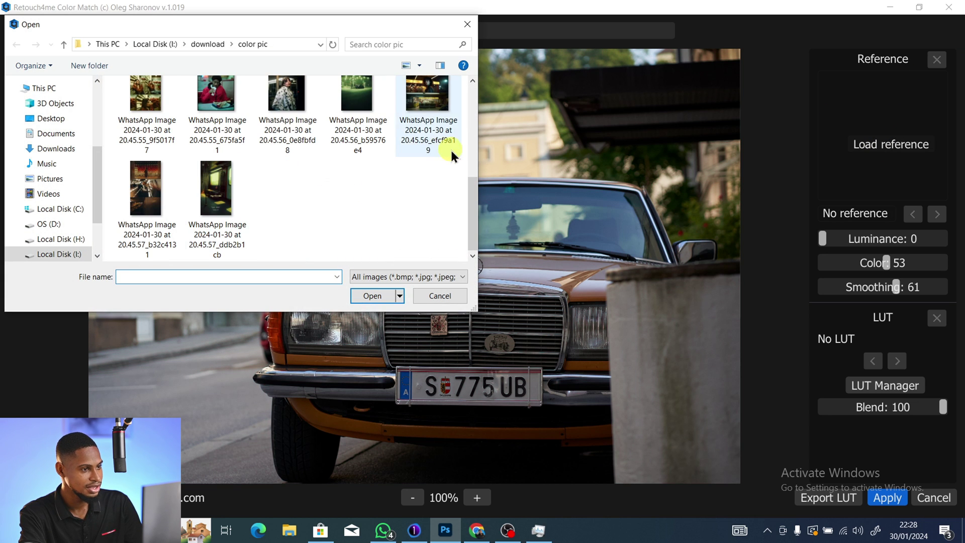
scroll(467, 204, "up", 2)
left_click(308, 182)
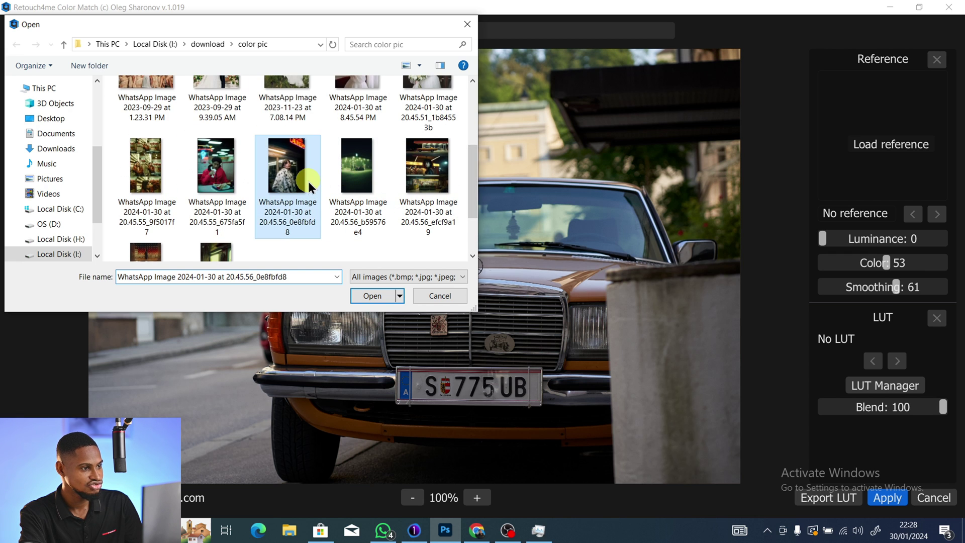
left_click(384, 295)
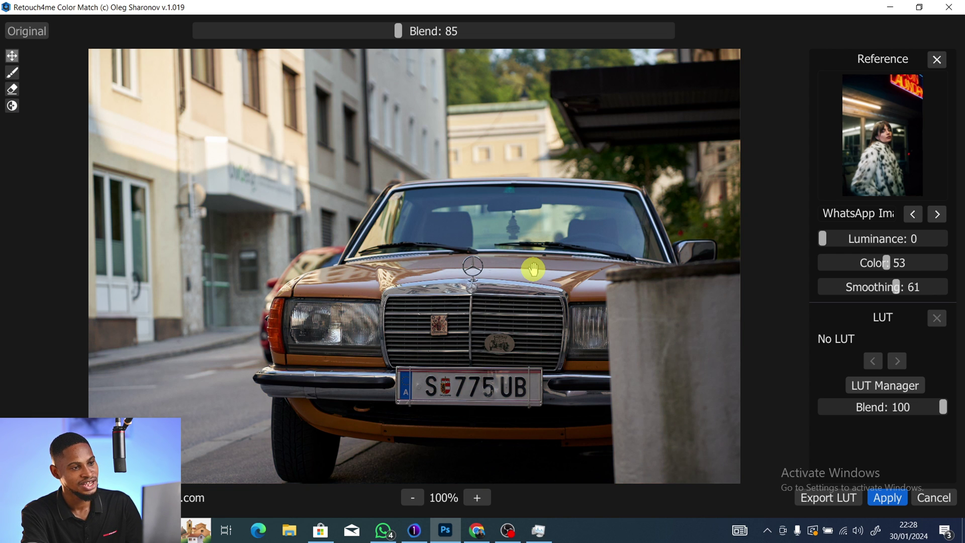
Replace the reference with "WhatsApp Image 2024-01-30 at 20.45.56_efcf9a19" and set the overall Blend to 128.
left_click(937, 58)
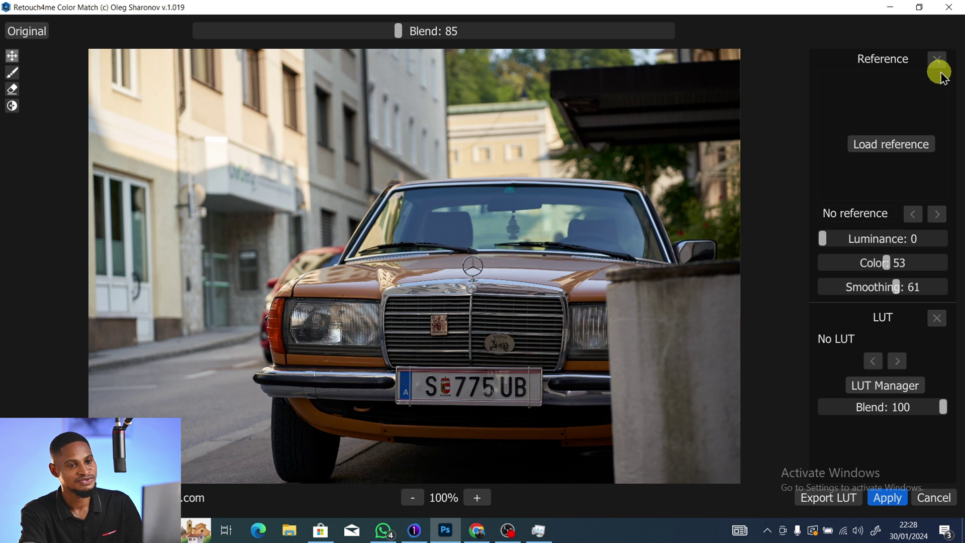
left_click(879, 143)
scroll(237, 197, "down", 10)
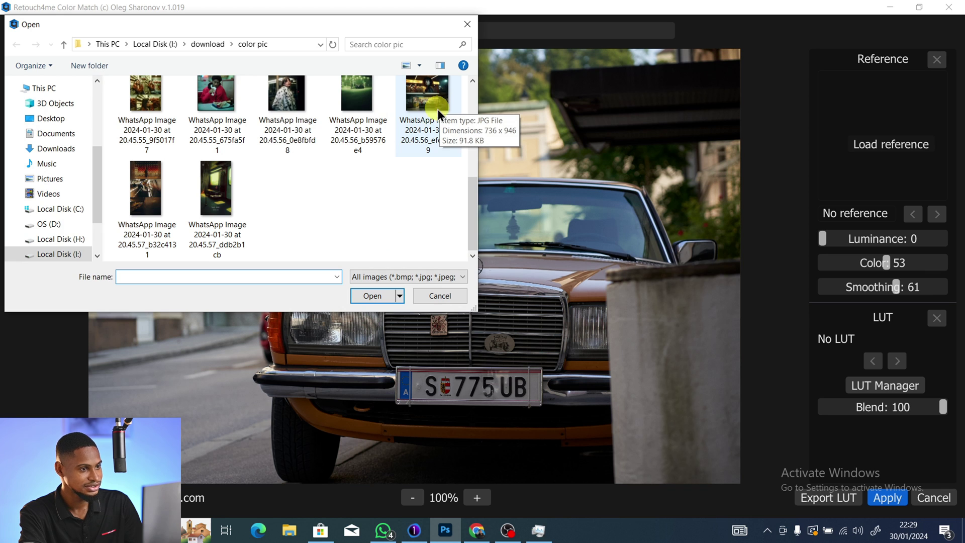
left_click(437, 109)
scroll(427, 146, "up", 1)
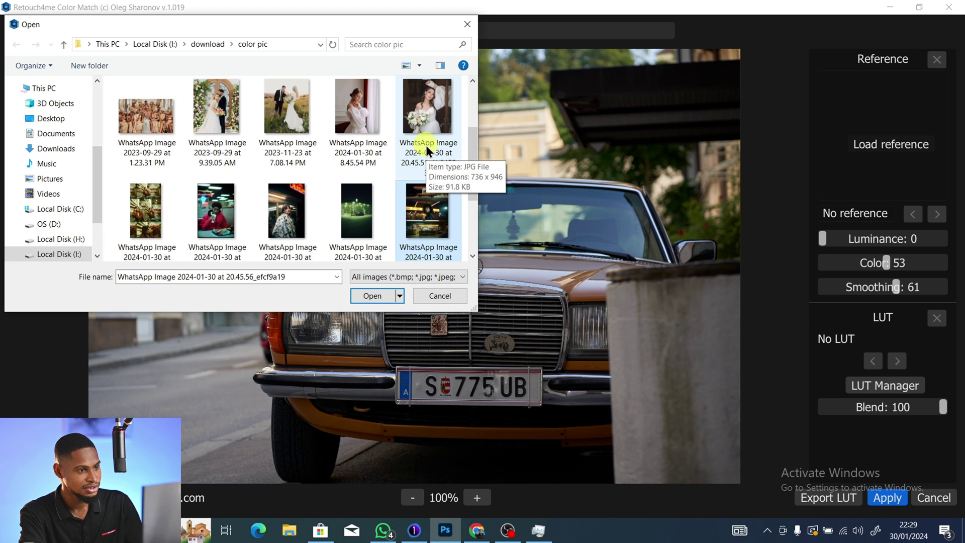
left_click(374, 296)
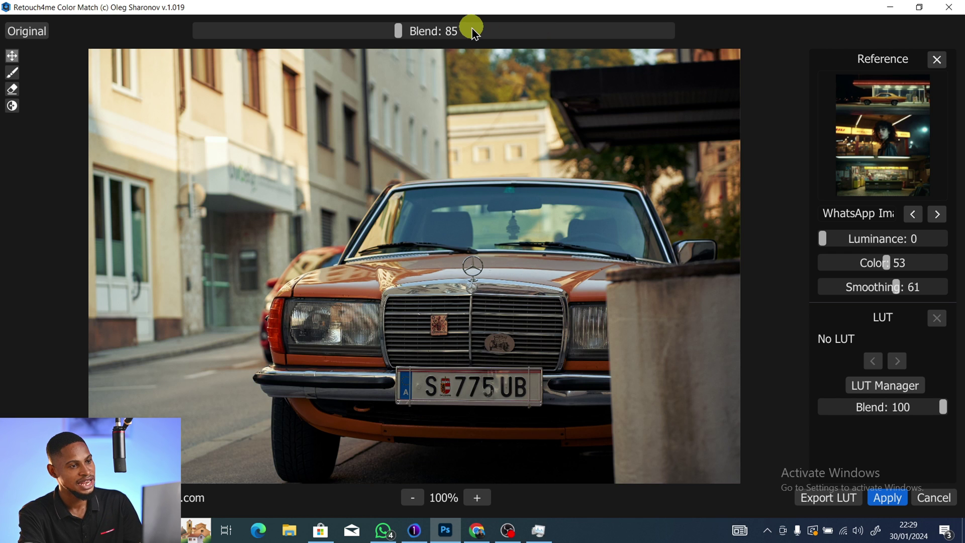
left_click_drag(473, 31, 501, 35)
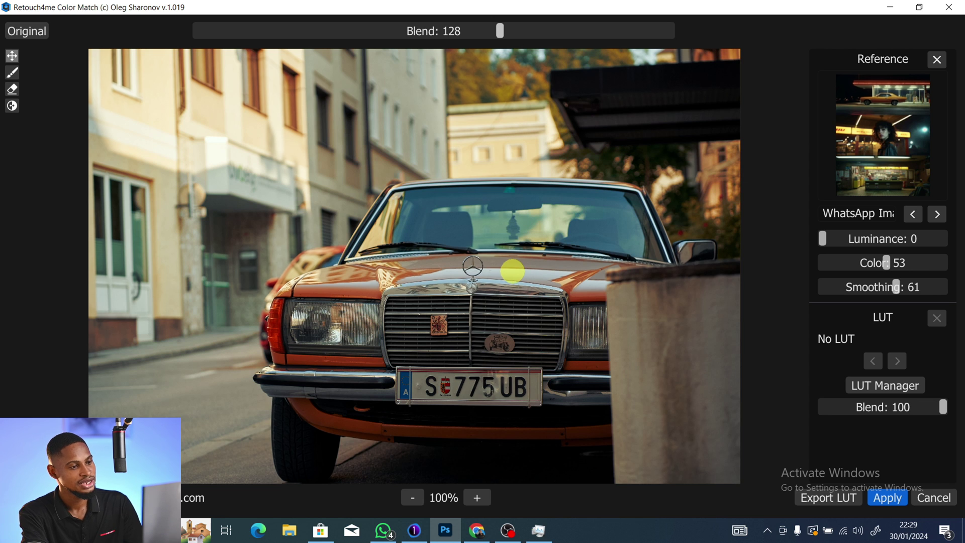
left_click(513, 272)
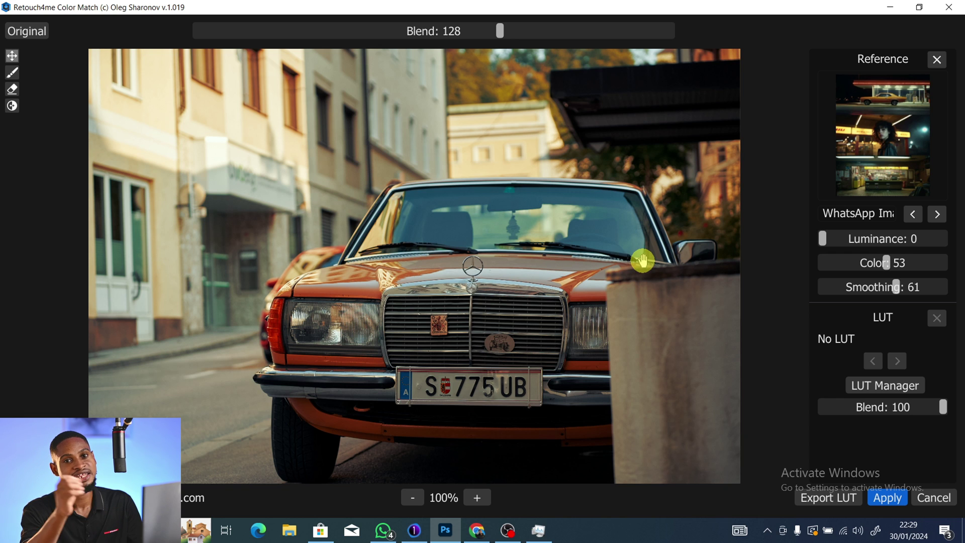
Export the color match as a Cube LUT named "car" in the Pictures folder.
left_click(822, 497)
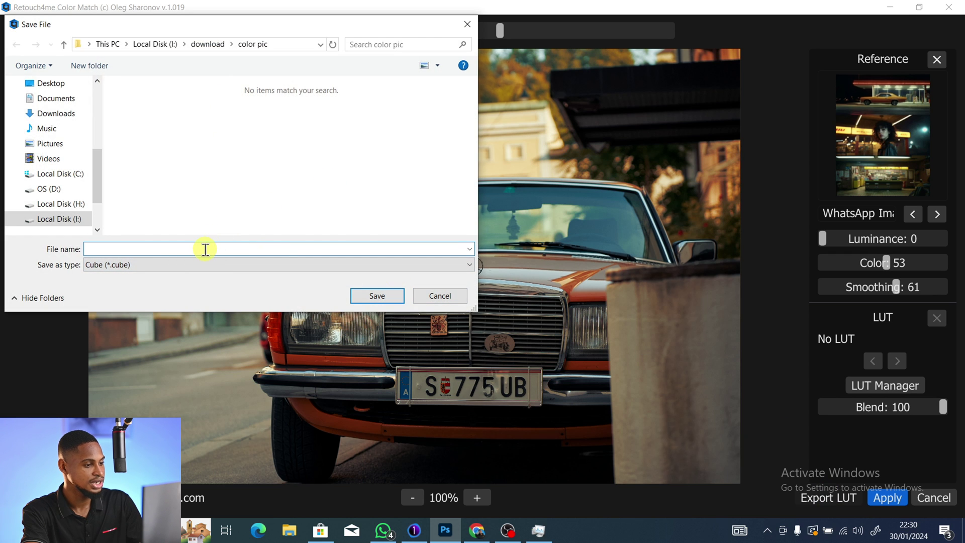
left_click(64, 143)
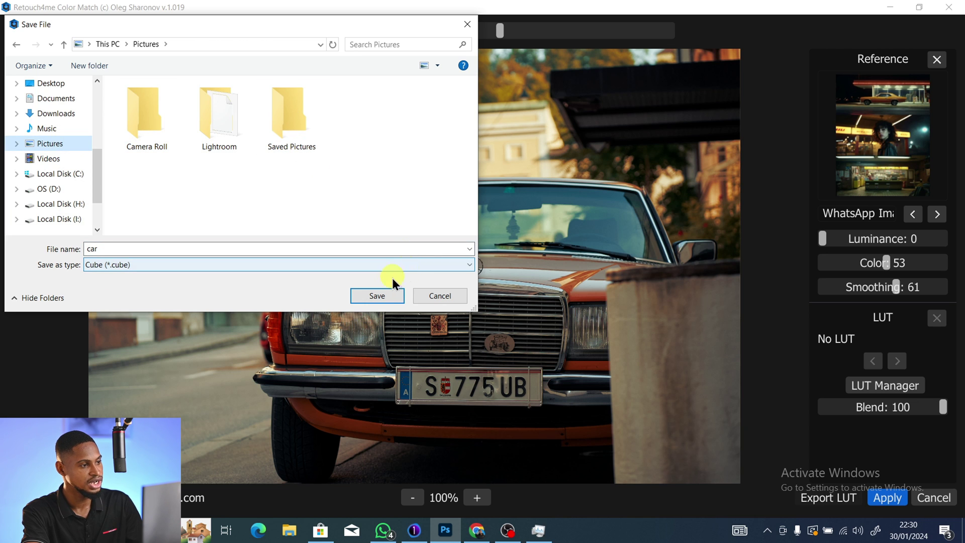
left_click(373, 296)
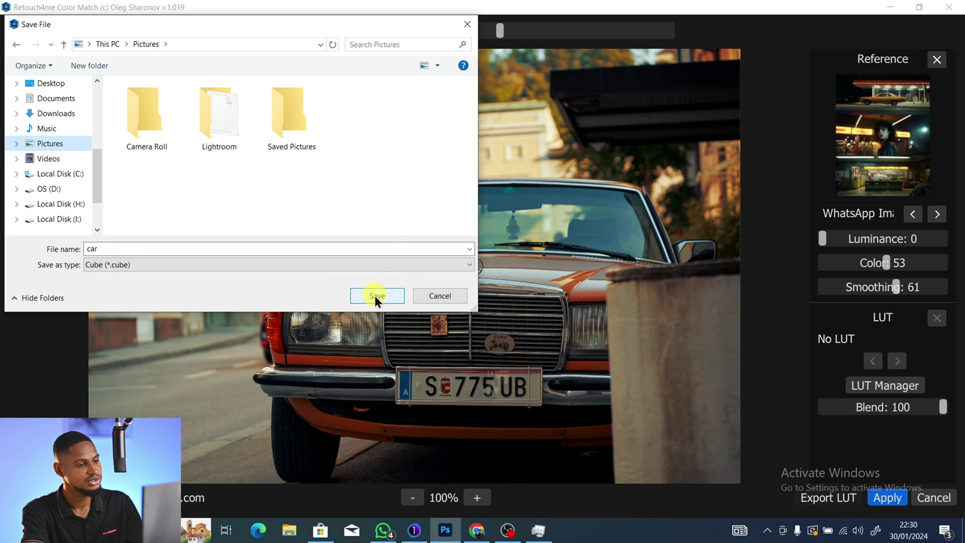
left_click(375, 296)
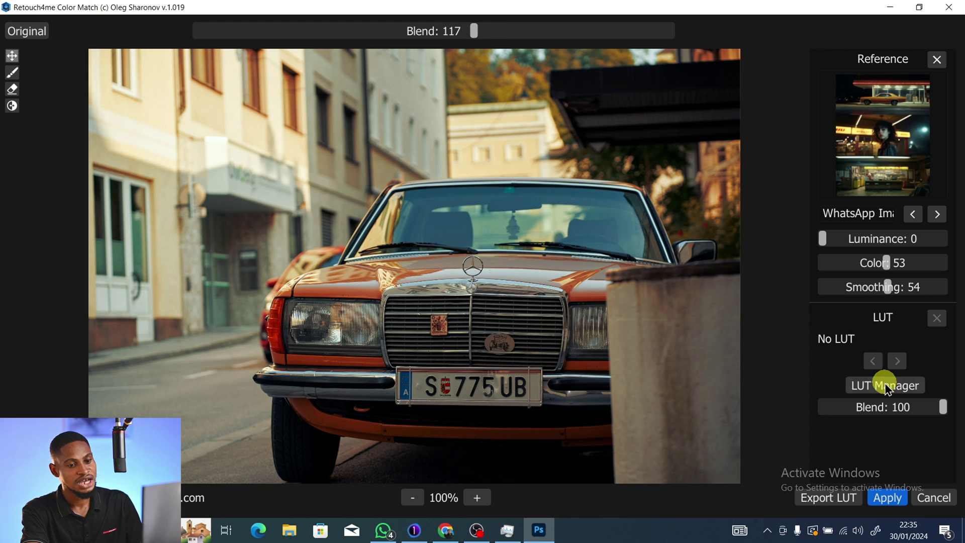
View the cloud collection in the LUT Manager and close it without choosing a LUT.
left_click(885, 388)
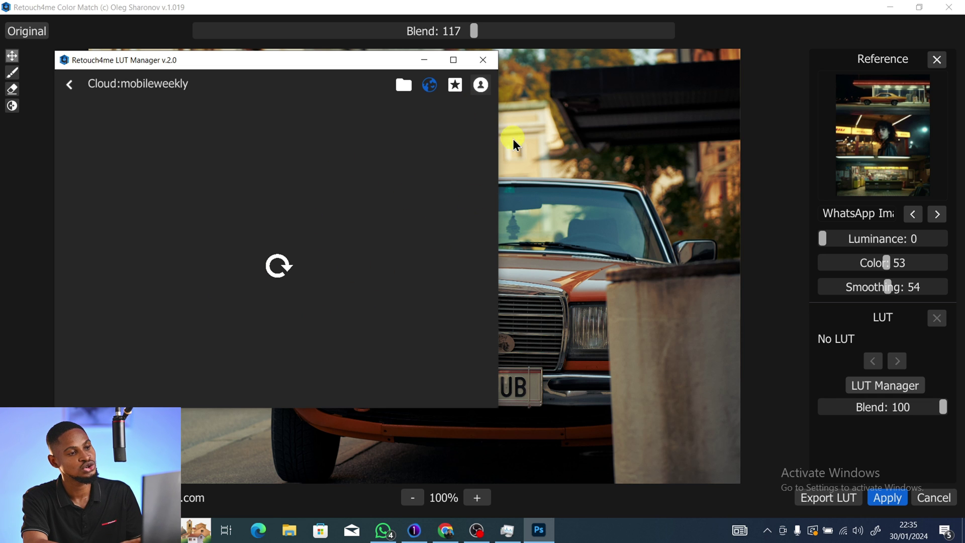
left_click(483, 60)
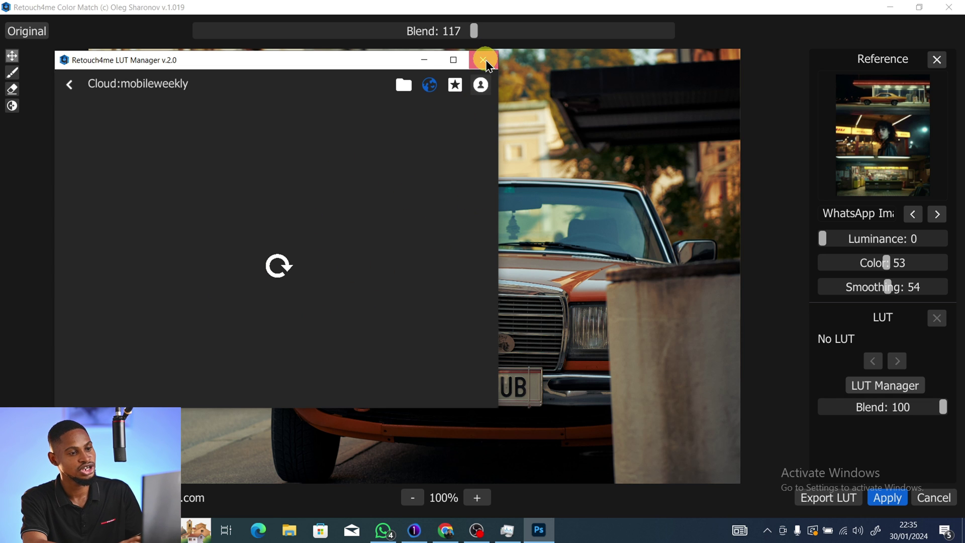
left_click(897, 385)
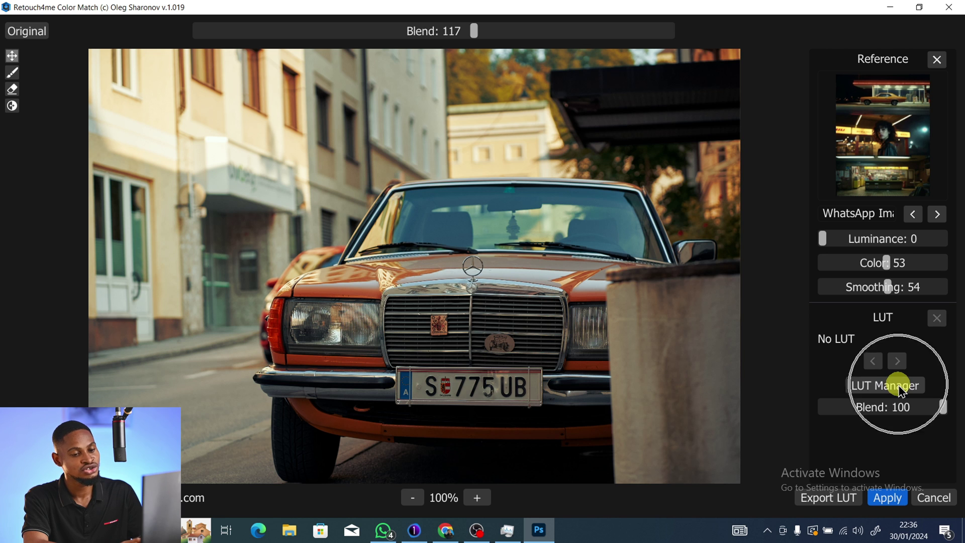
Apply the color match to the car photo, compare before and after, and leave Layer 1 hidden.
left_click(888, 499)
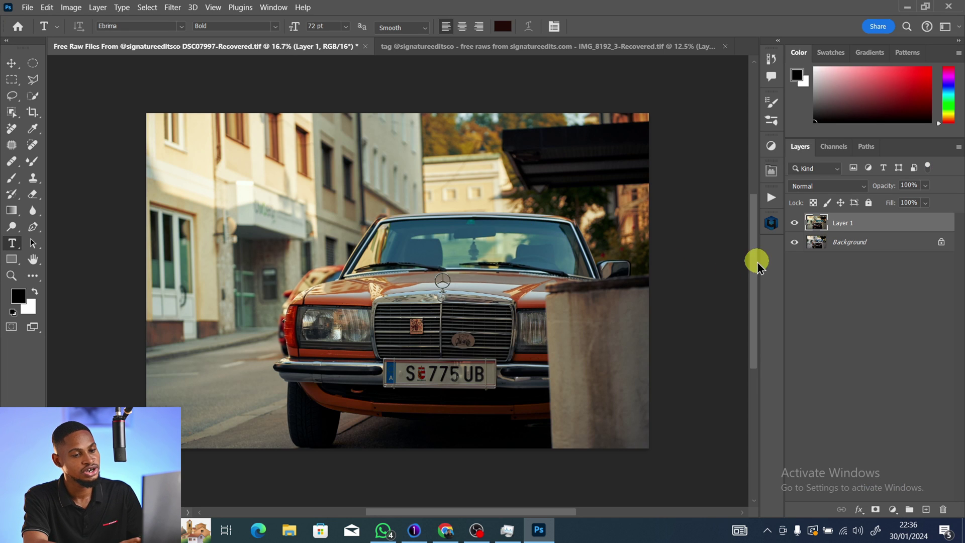
left_click(794, 223)
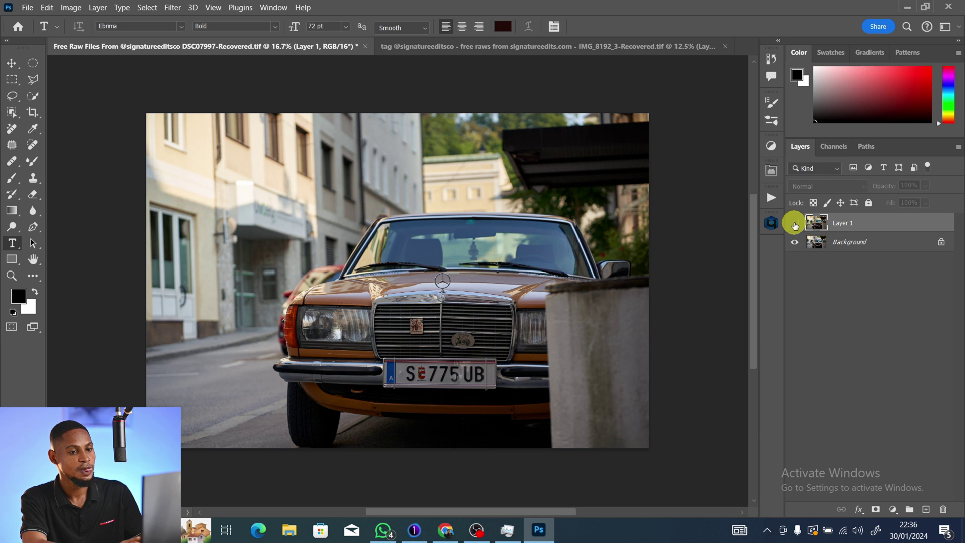
left_click(795, 223)
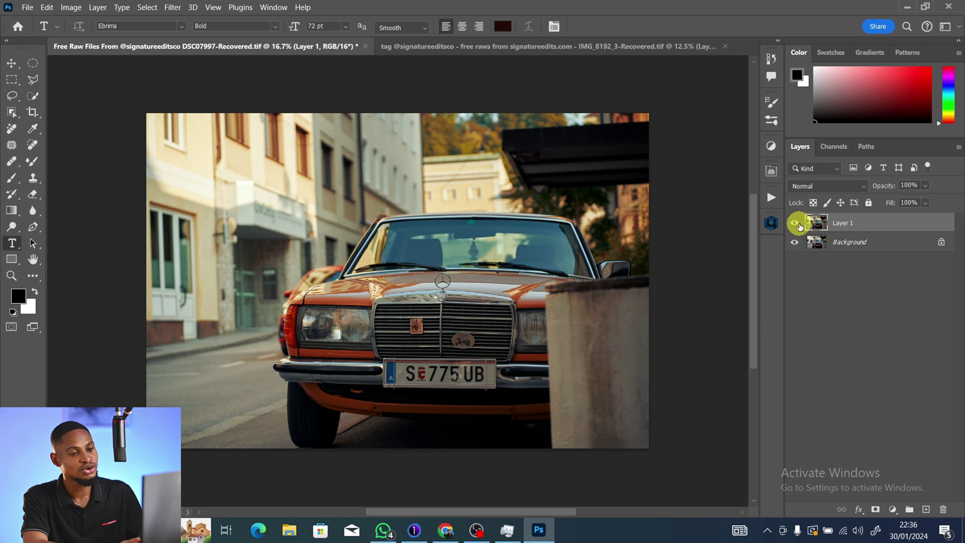
left_click(797, 226)
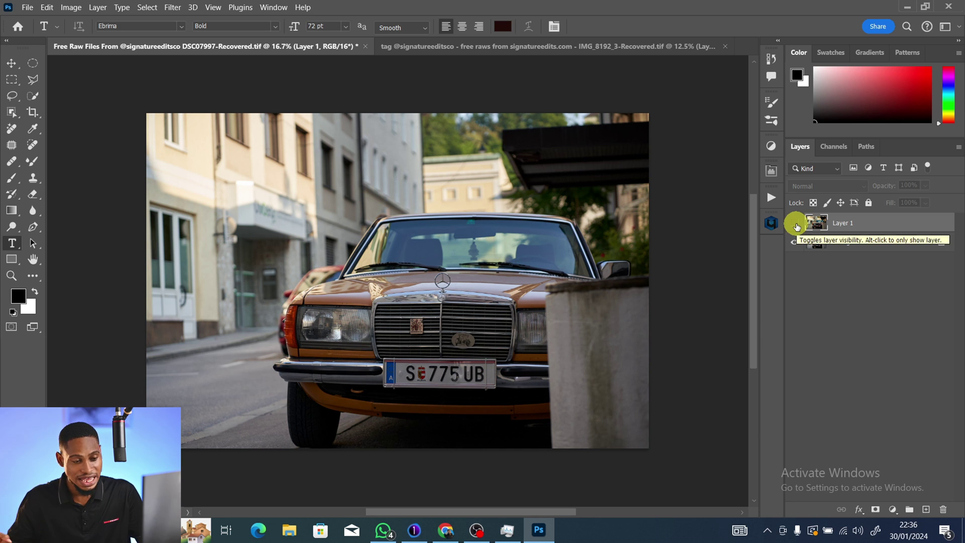
Duplicate the Background layer and add a Color Lookup adjustment layer above the copy.
left_click(827, 238)
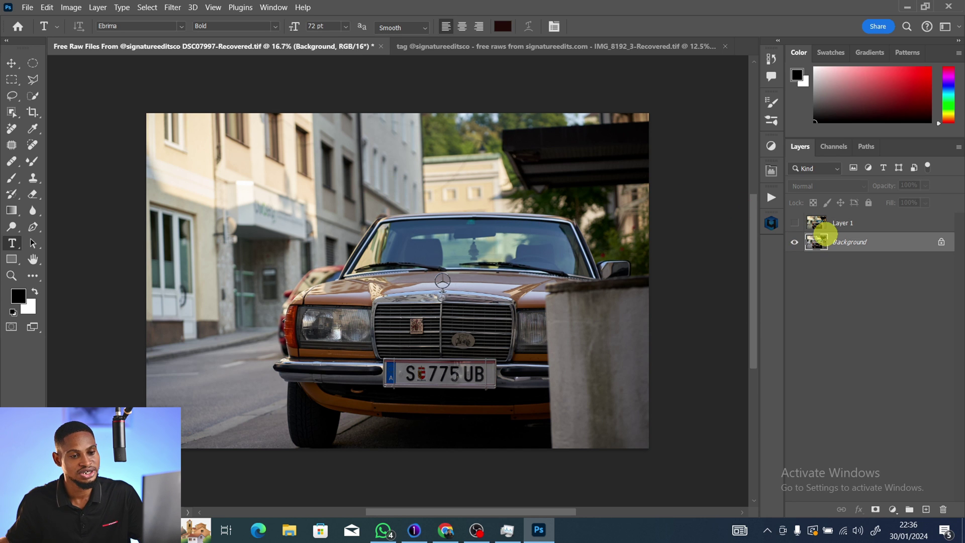
key("ctrl+j")
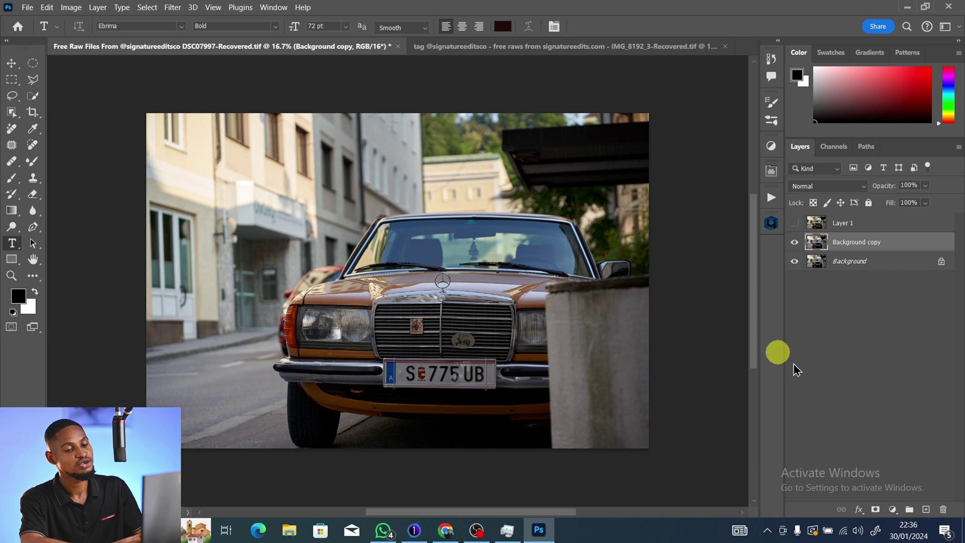
left_click(771, 146)
left_click(612, 301)
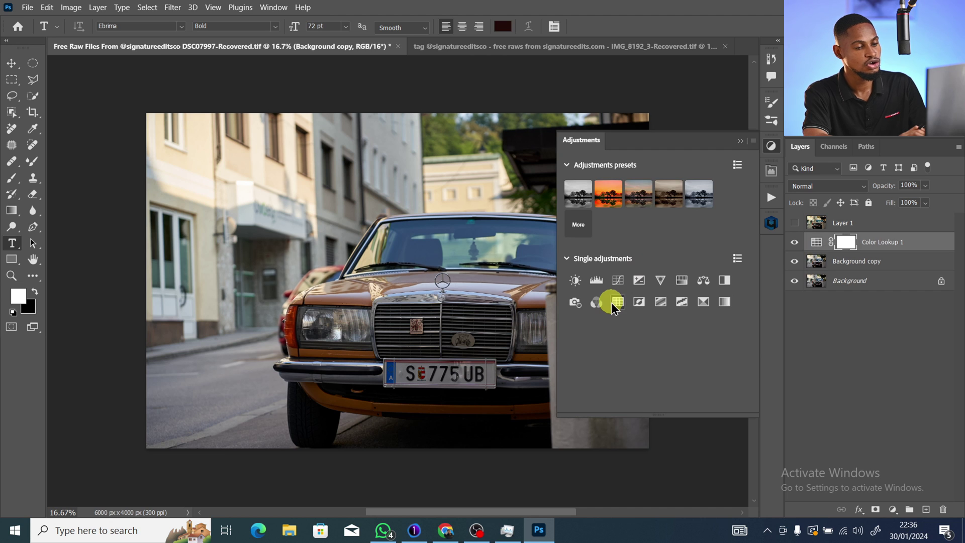
Load car.cube from the Pictures folder as the Color Lookup layer's 3D LUT file.
left_click(661, 208)
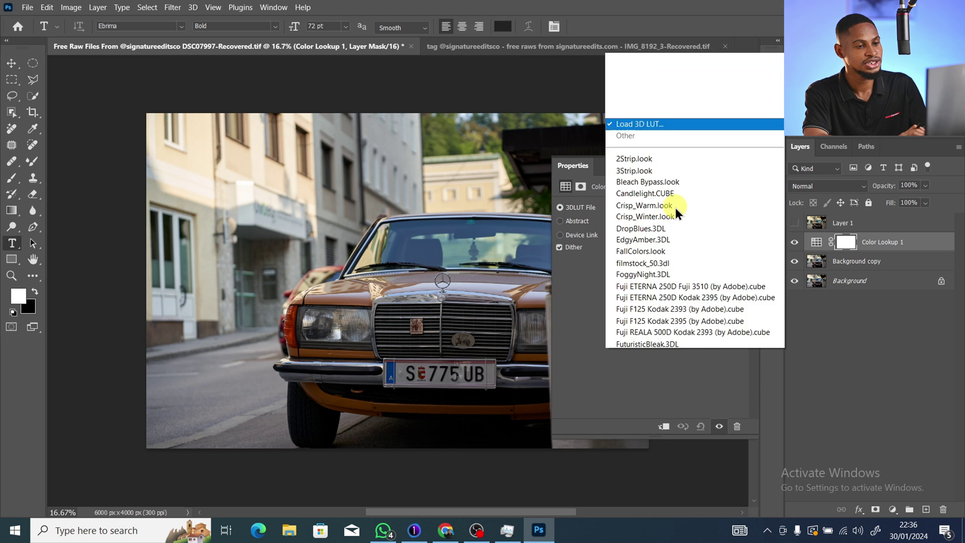
left_click(644, 6)
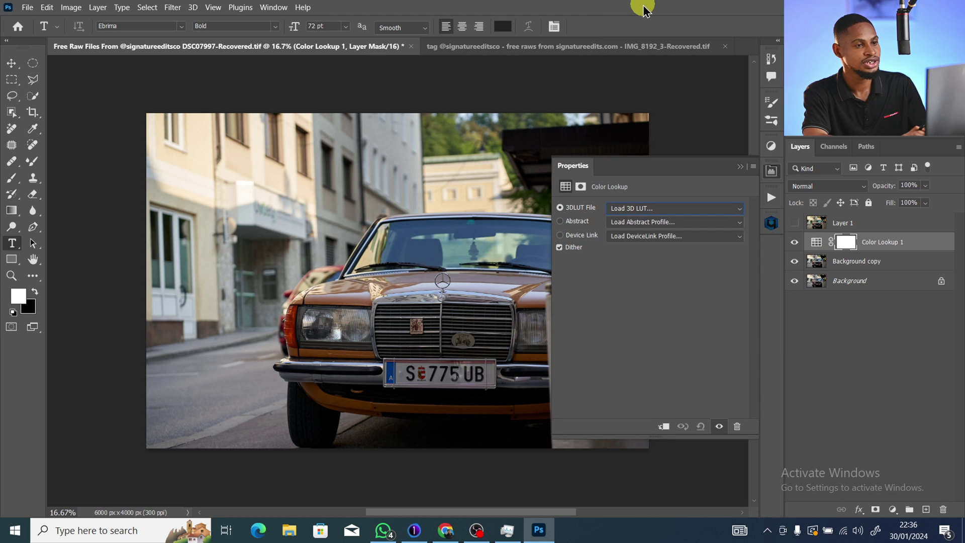
left_click(843, 279)
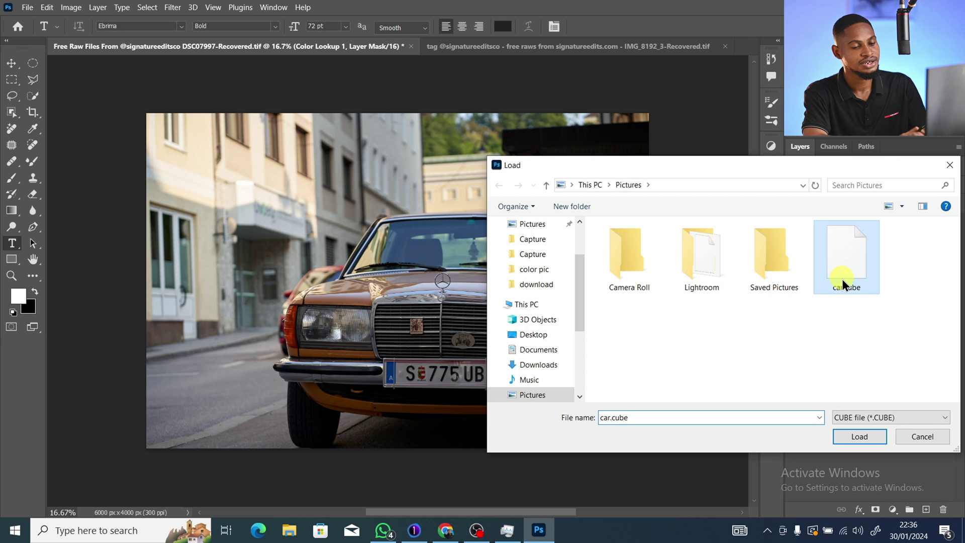
left_click(863, 445)
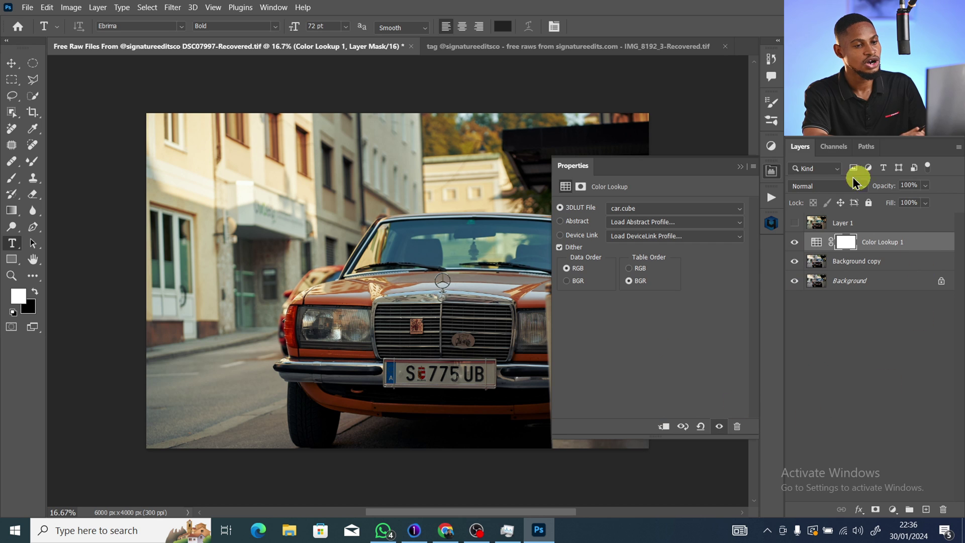
Compare the car photo with and without the Color Lookup 1 layer at closer view.
left_click(740, 167)
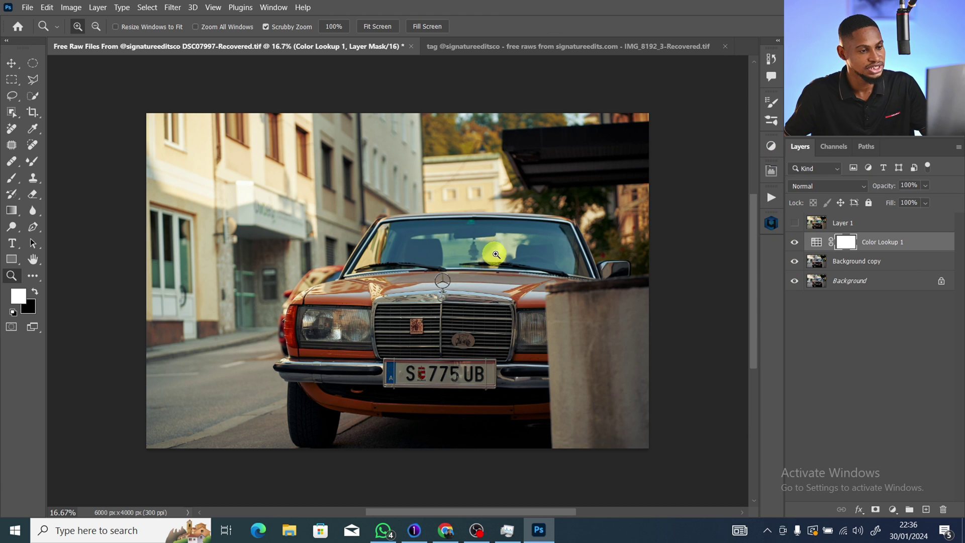
scroll(507, 247, "up", 3)
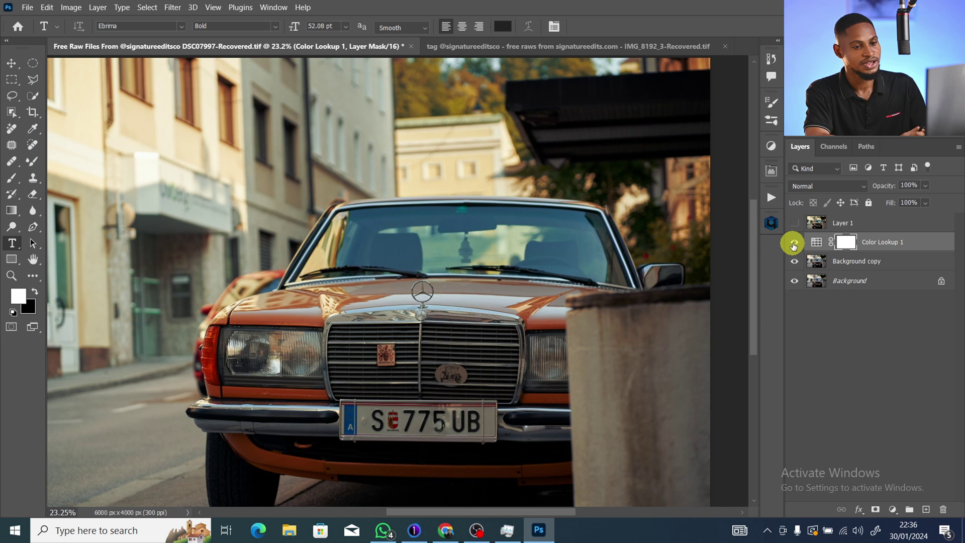
left_click(794, 242)
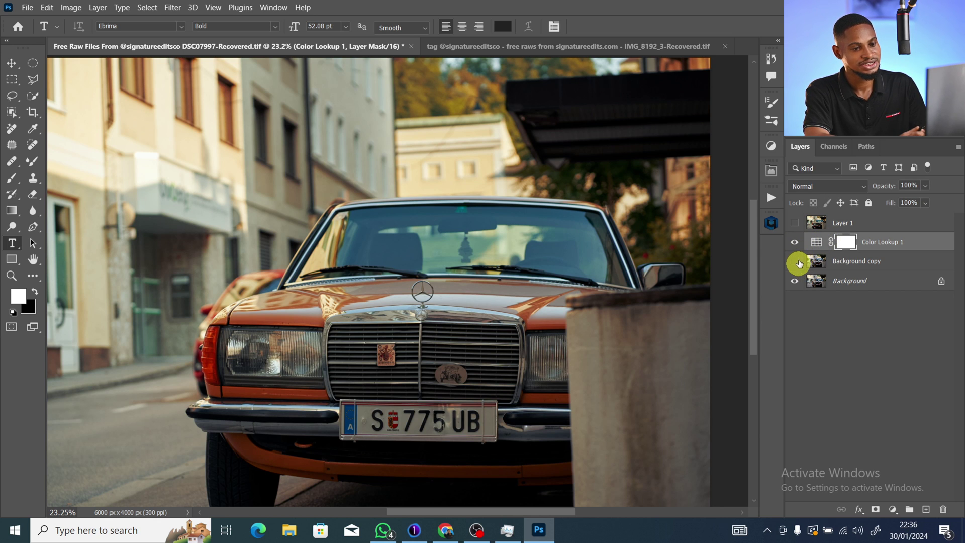
Hide the Background copy and Color Lookup 1 layers and compare Layer 1 with the original car photo, leaving only Background visible.
left_click(795, 262)
left_click(795, 242)
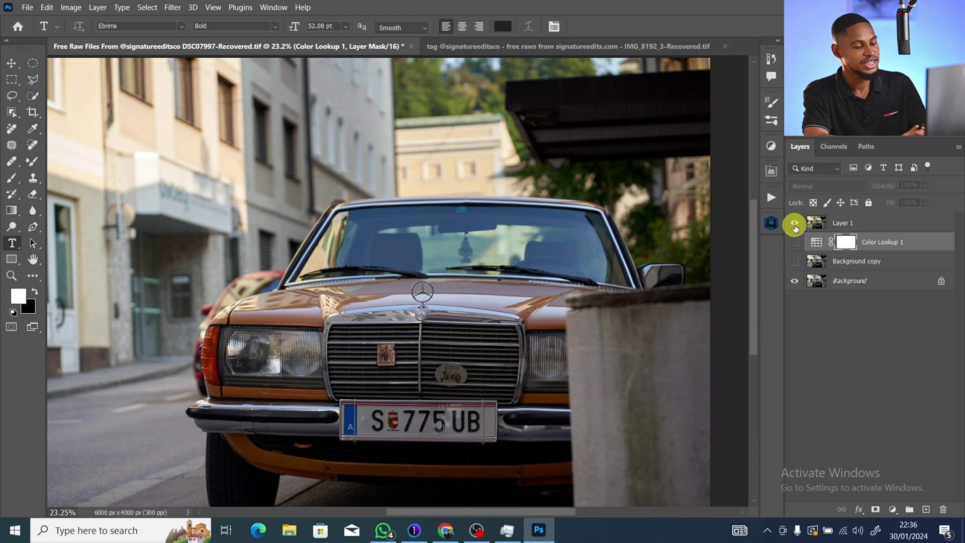
left_click(795, 223)
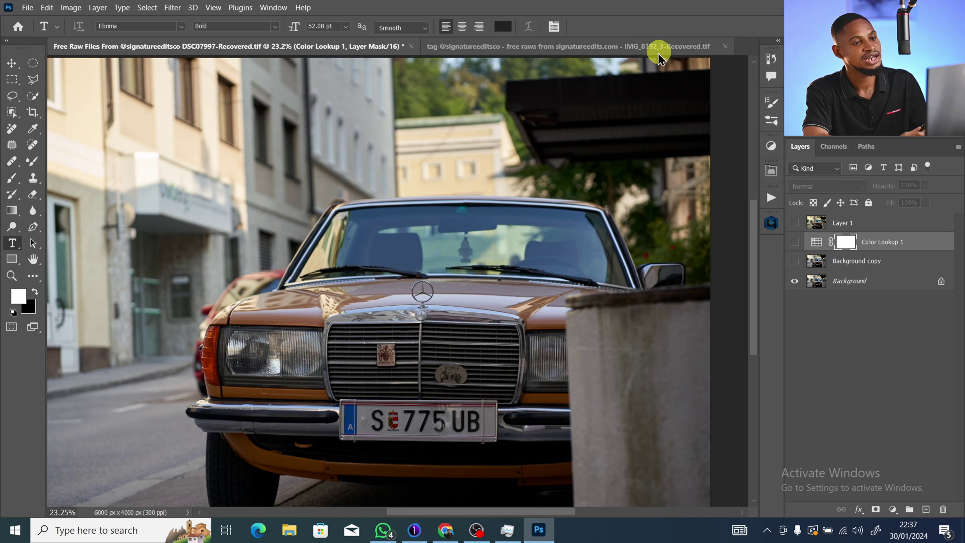
In the portrait document, delete the graded Layer 1 and duplicate the Background layer.
left_click(626, 46)
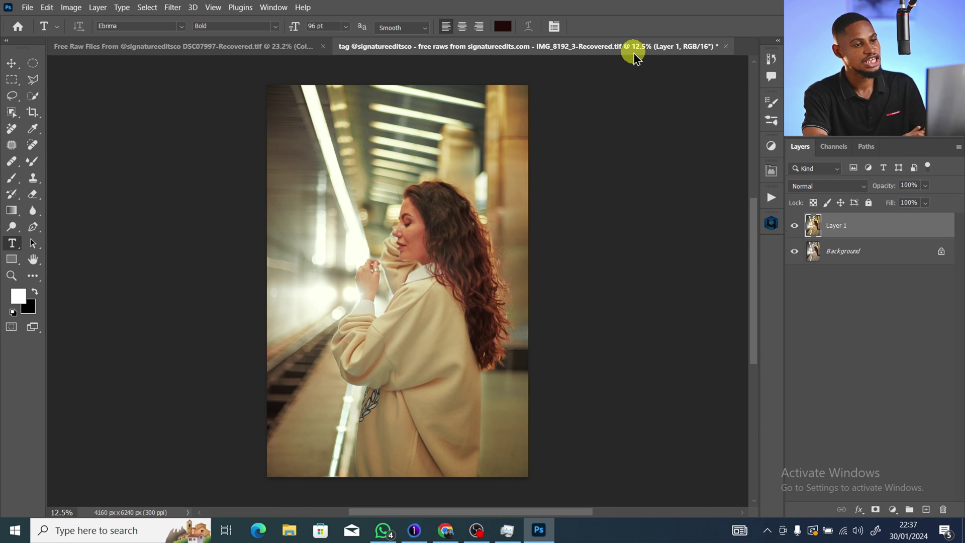
key("Delete")
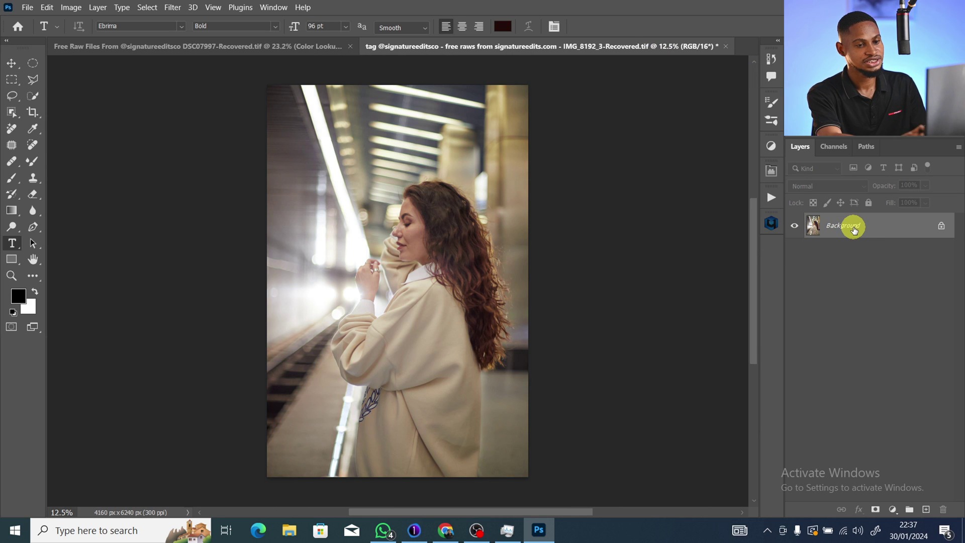
key("ctrl+j")
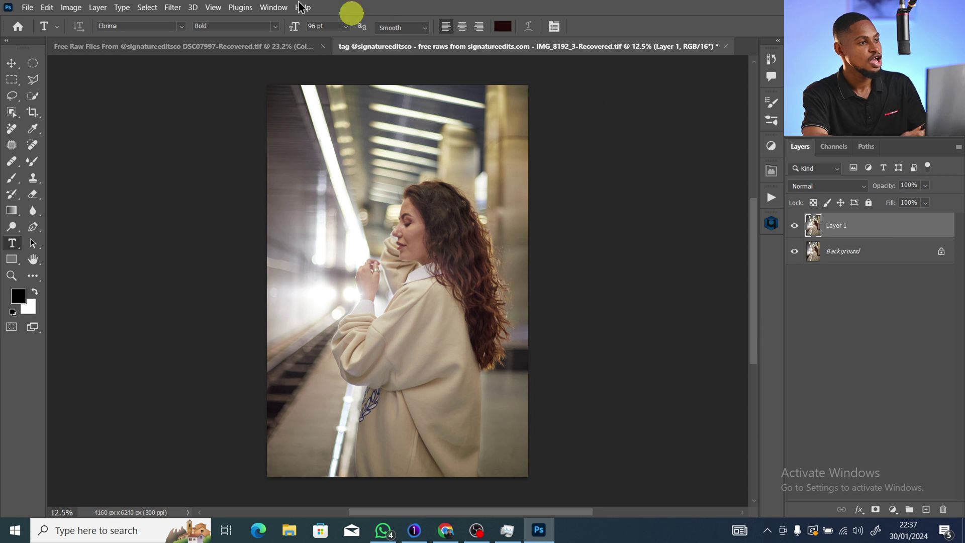
Apply Retouch4me Color Match to the portrait's duplicate layer, using the red-jacket diner photo as reference and a blend of 104.
left_click(171, 7)
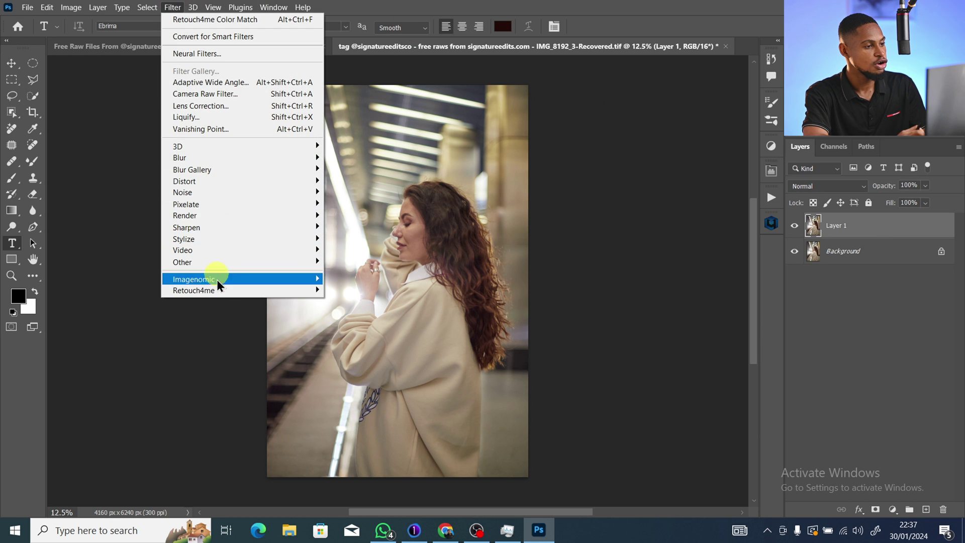
mouse_move(215, 290)
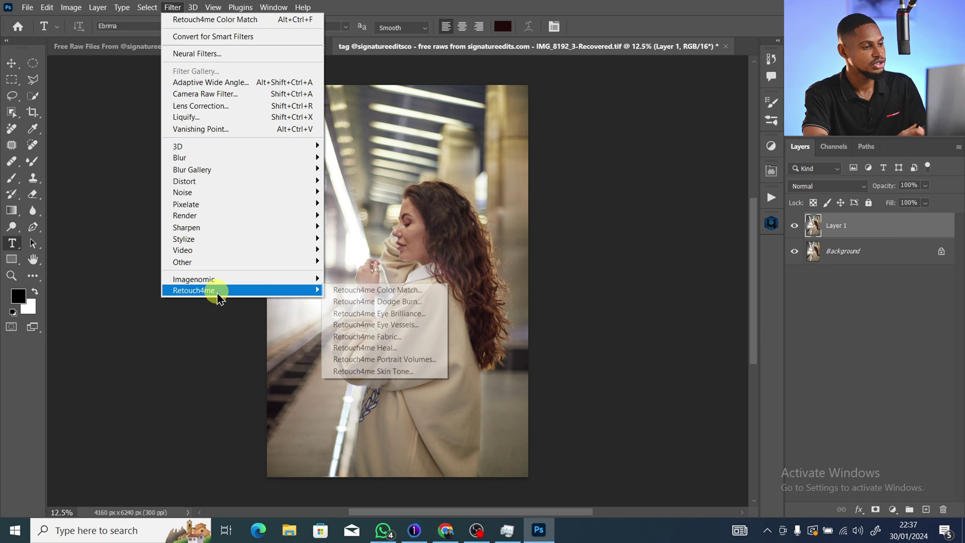
left_click(399, 291)
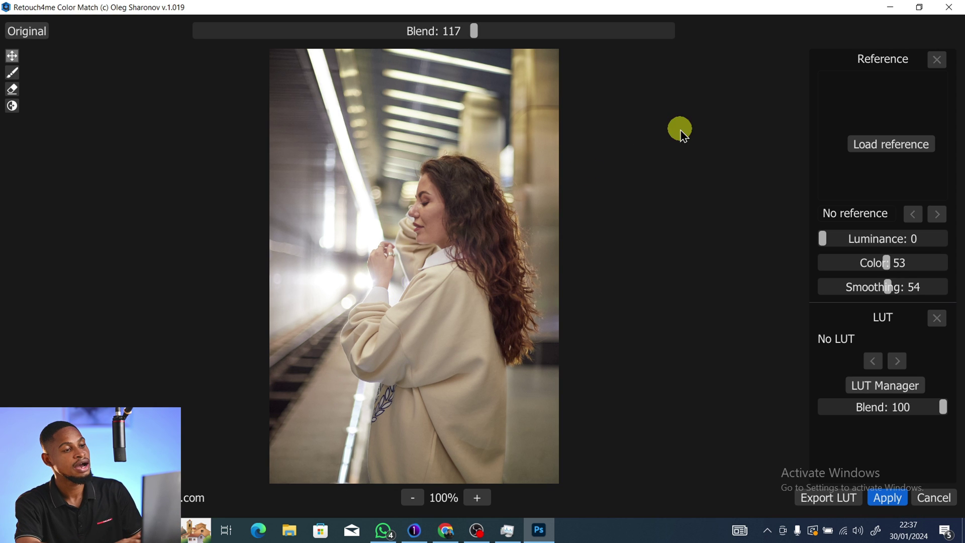
left_click(888, 144)
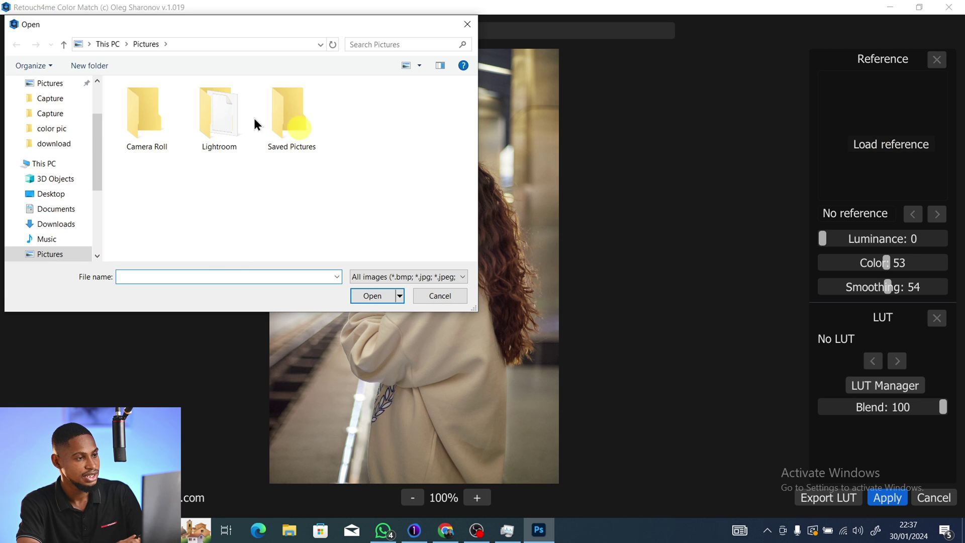
left_click(373, 297)
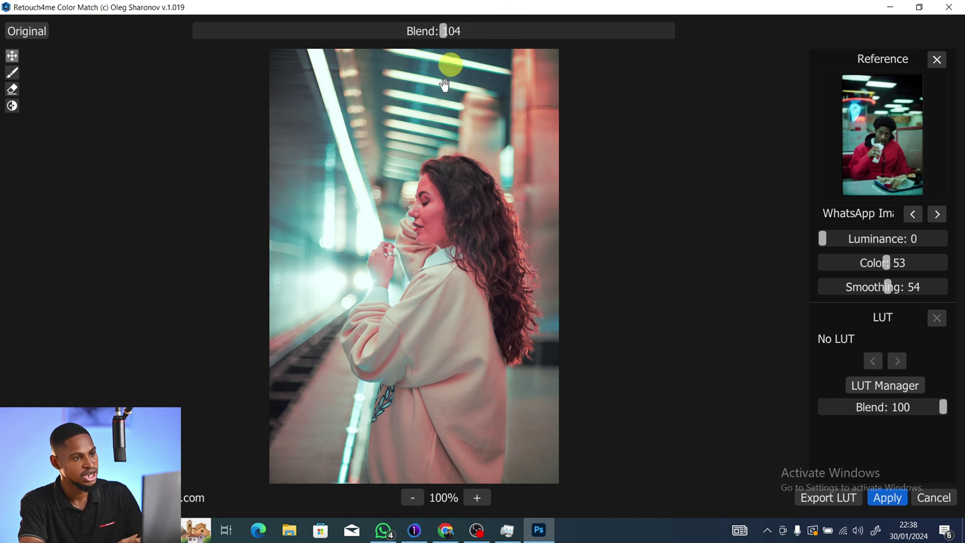
left_click(888, 498)
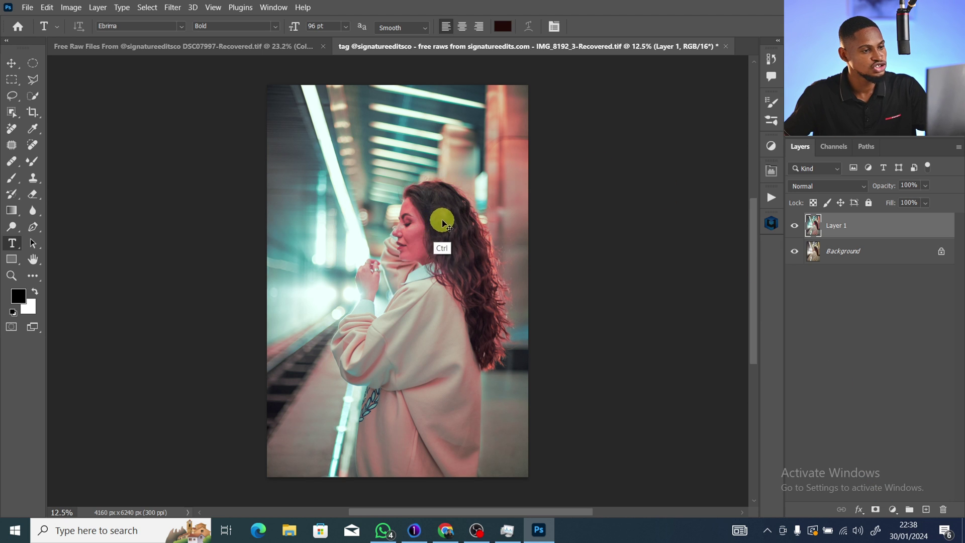
Select the woman with Select Subject and check the selection edge around her hands and hair.
left_click(28, 95)
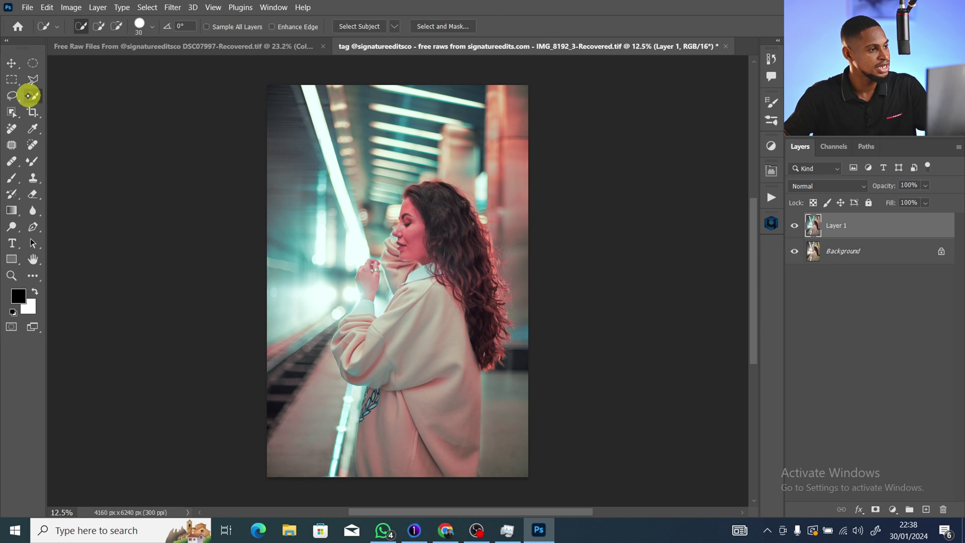
left_click(31, 96)
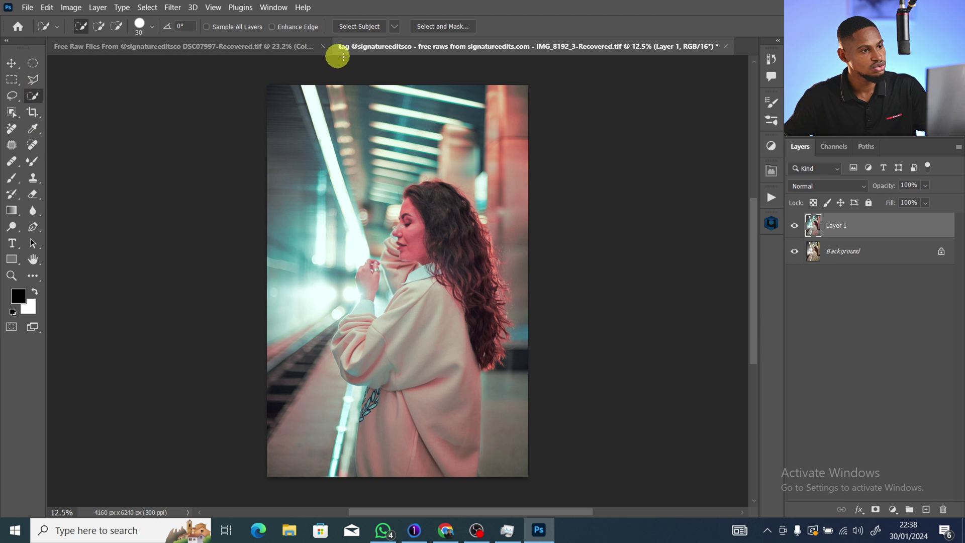
left_click(364, 28)
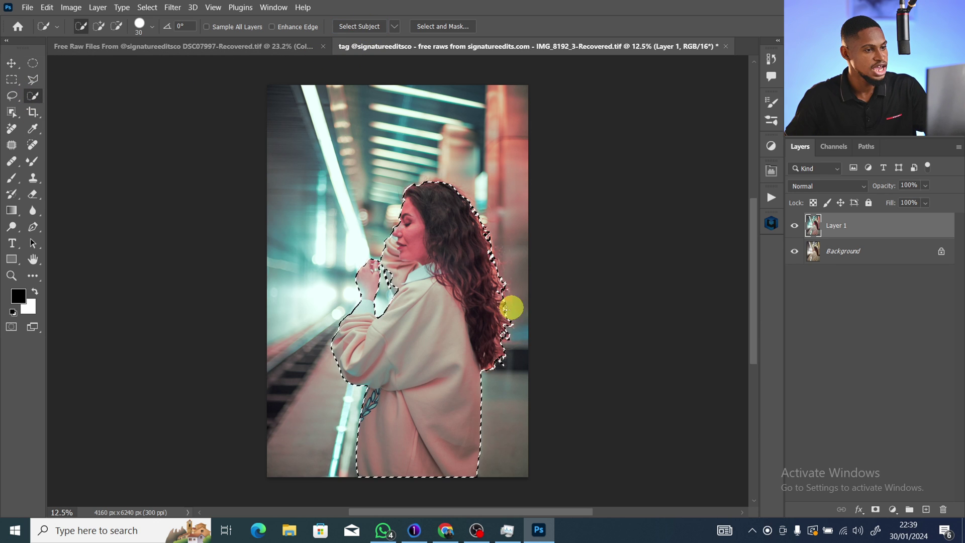
key("z")
mouse_move(385, 274)
left_mouse_down()
mouse_move(449, 273)
mouse_move(431, 282)
mouse_move(414, 329)
mouse_move(448, 368)
left_mouse_up()
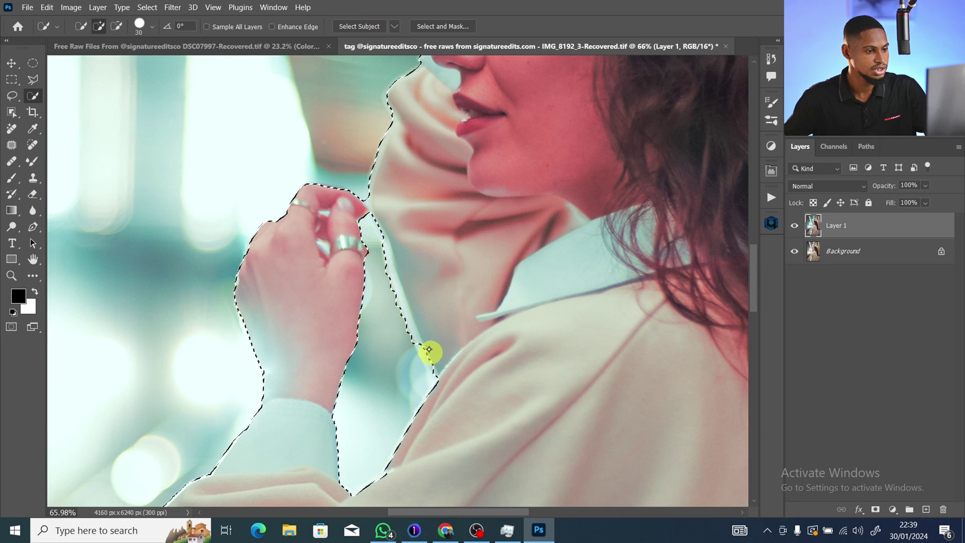
left_click_drag(588, 306, 530, 313)
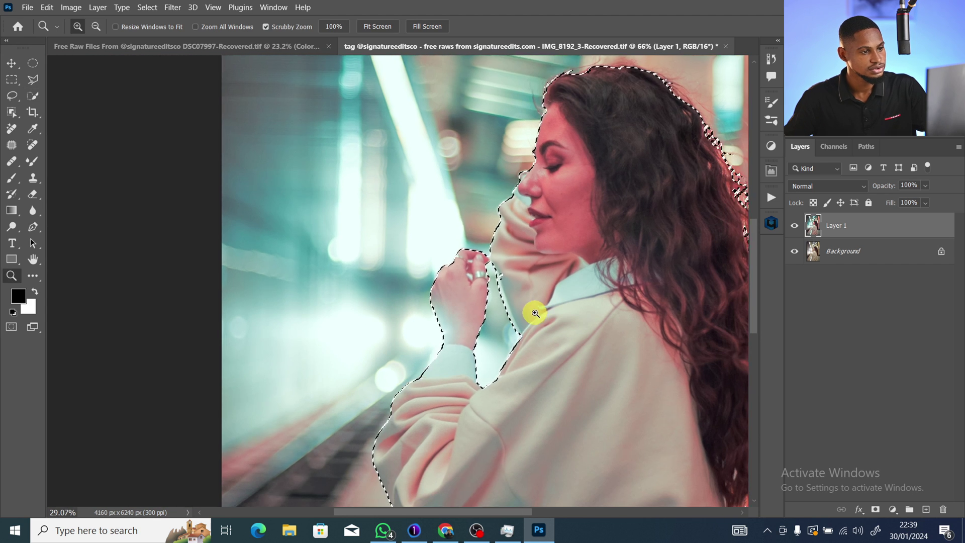
scroll(513, 302, "right", 3)
scroll(523, 324, "up", 3)
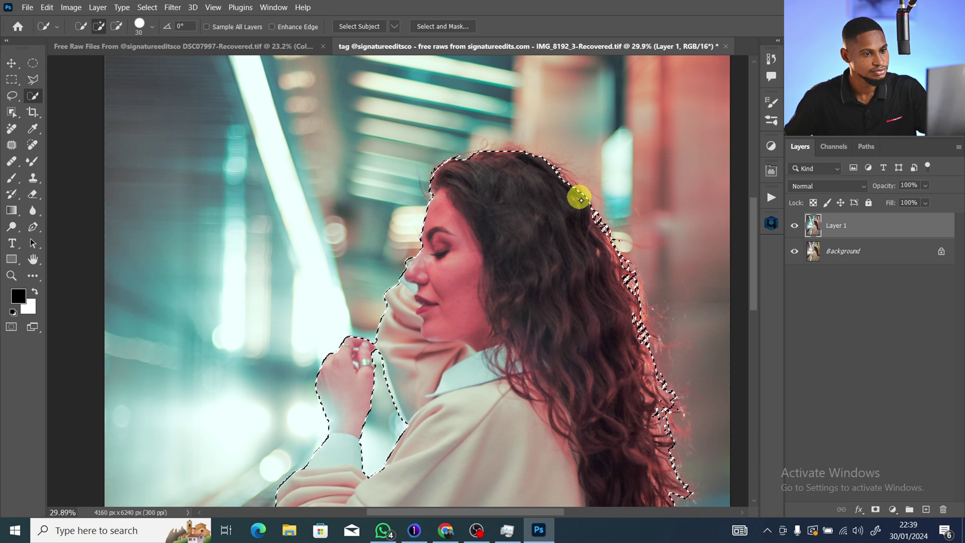
key("z")
left_click_drag(563, 273, 491, 267)
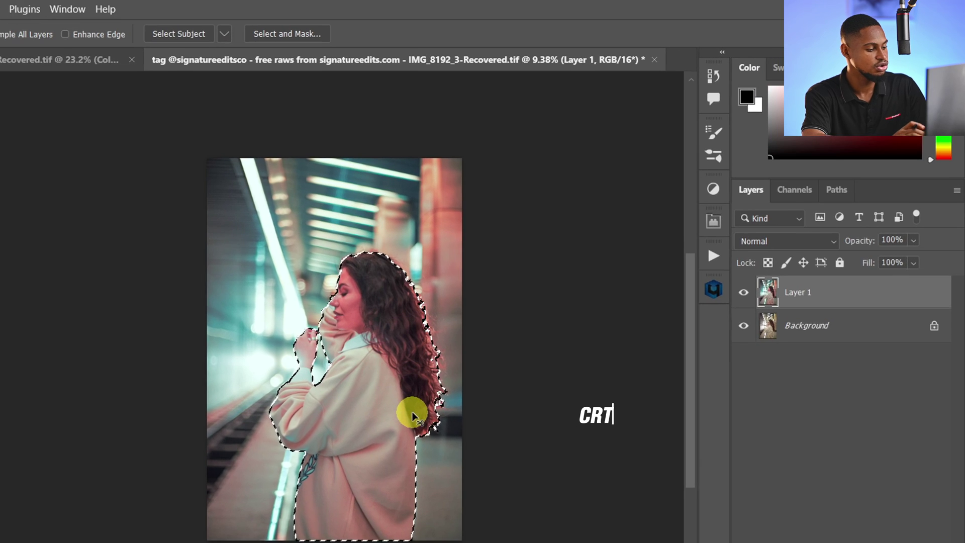
Invert the selection to the background around the woman and feather it by 20 pixels.
key("ctrl+shift+i")
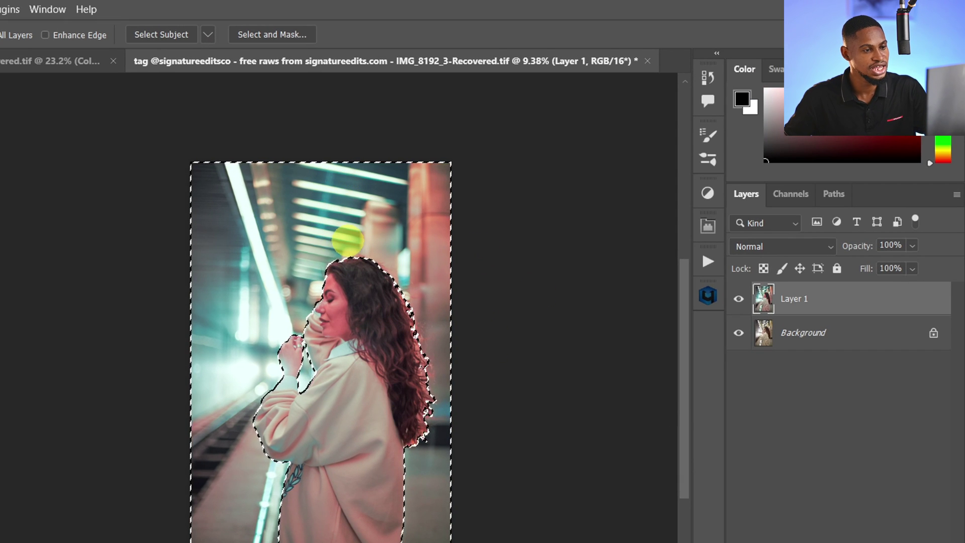
right_click(385, 226)
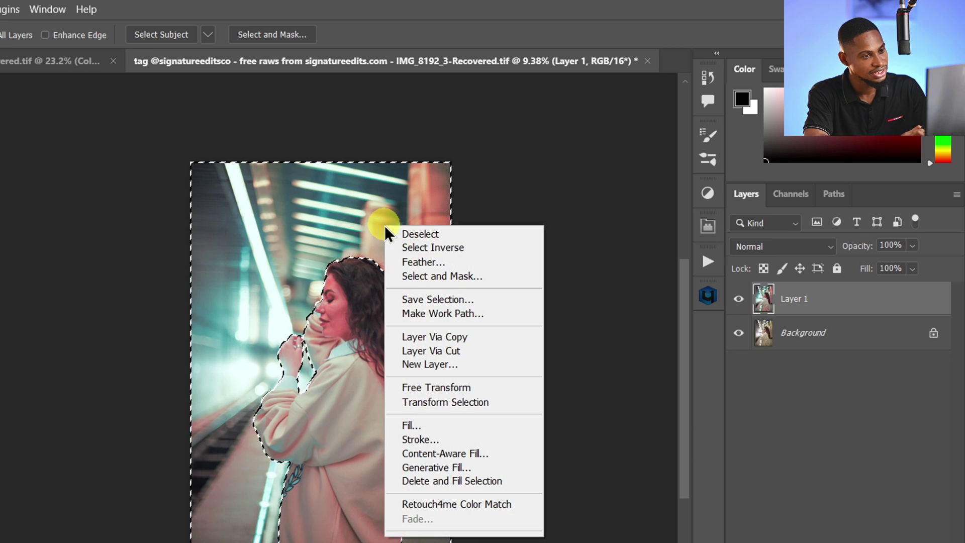
left_click(412, 259)
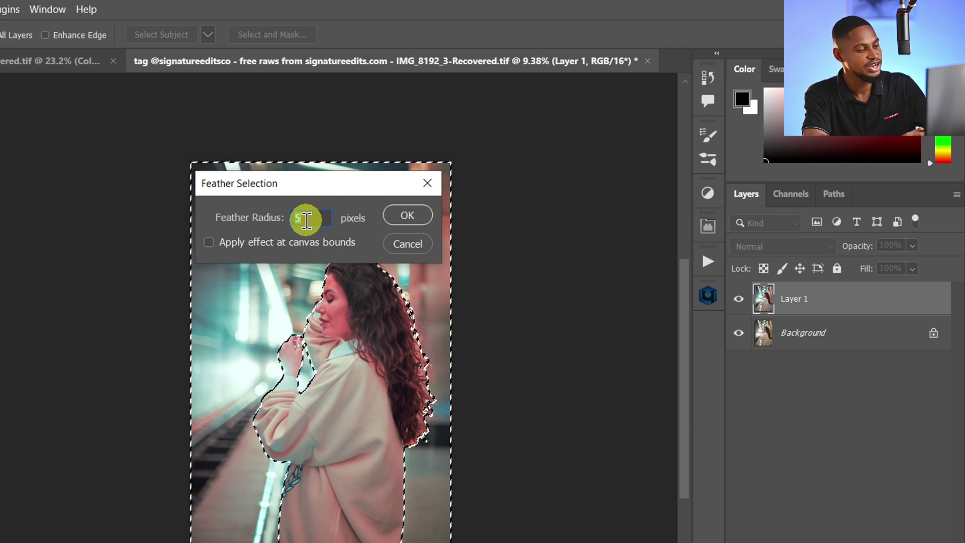
type("20")
key("Return")
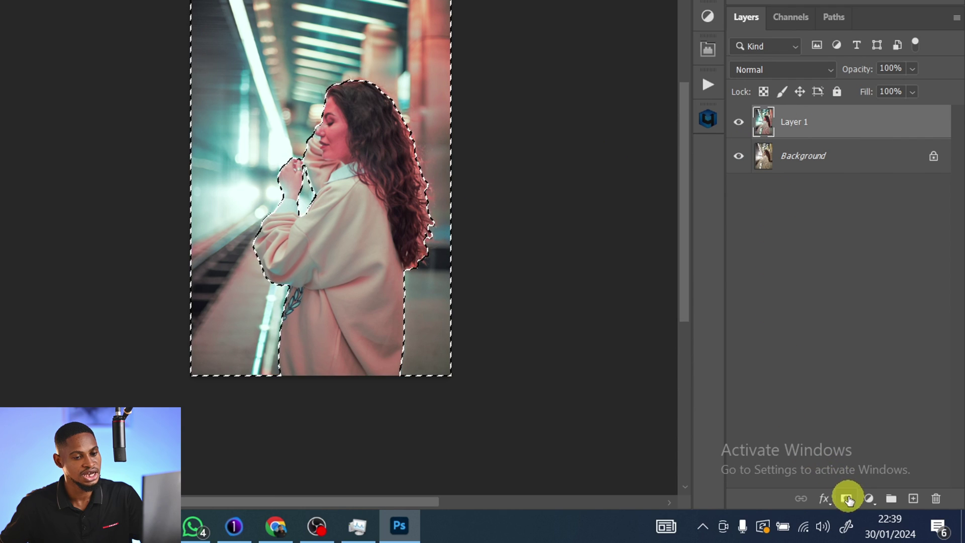
Add a layer mask to Layer 1 from the feathered selection so the grade affects only the background.
left_click(846, 542)
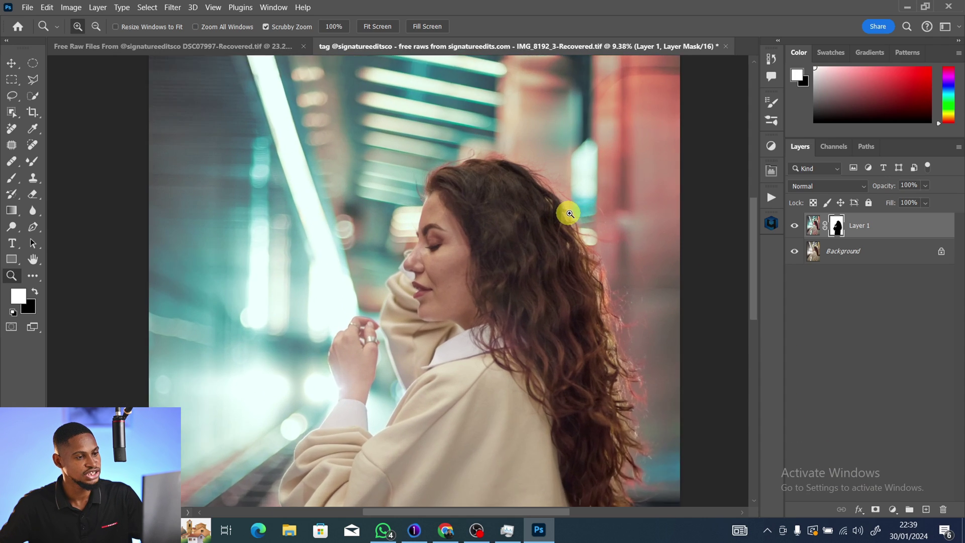
key("ctrl+0")
scroll(542, 226, "up", 3)
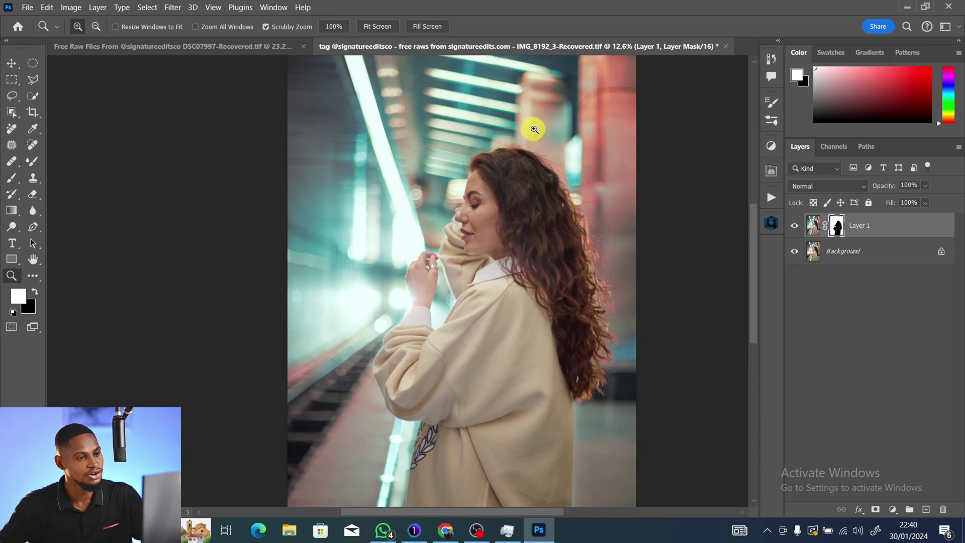
scroll(558, 206, "down", 1)
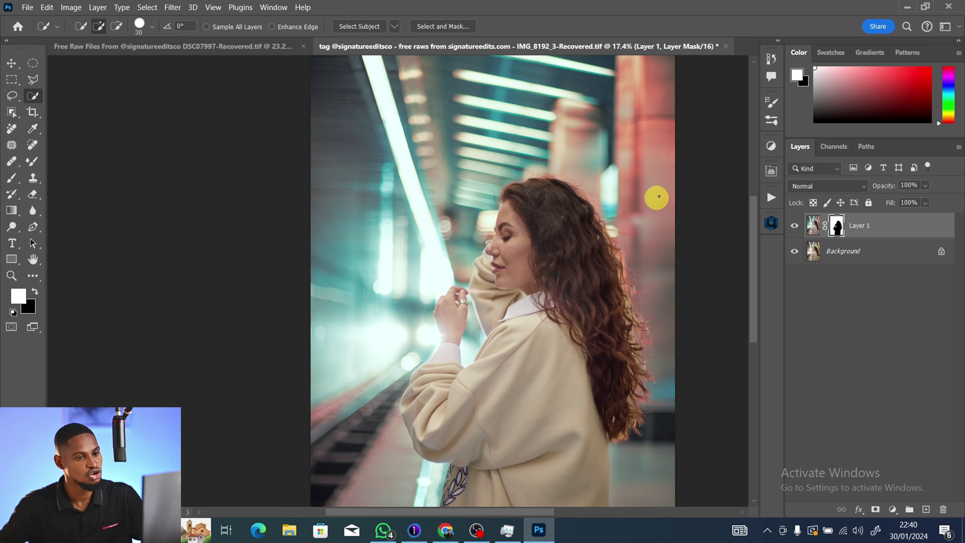
Compare the portrait with and without the masked Layer 1, leaving the layer visible.
left_click(794, 228)
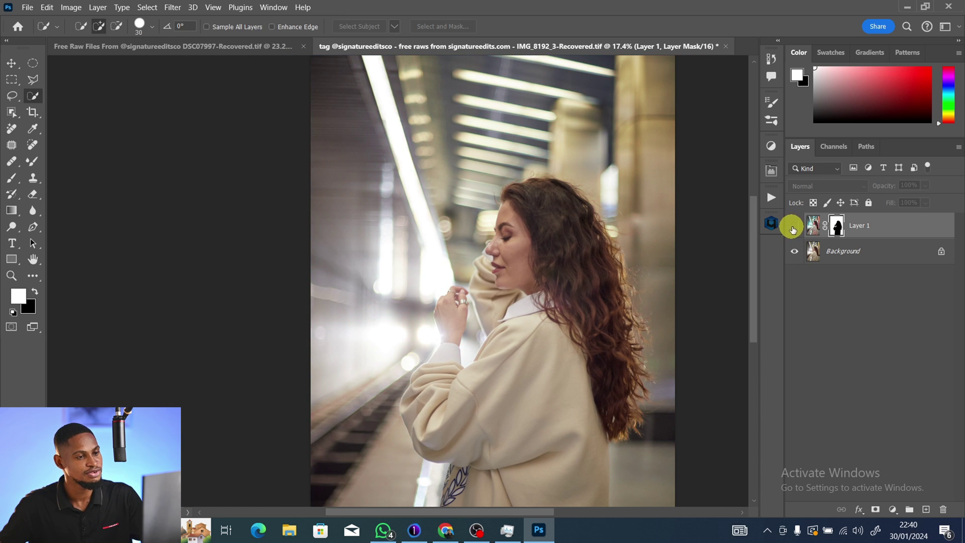
left_click(794, 228)
left_click(795, 228)
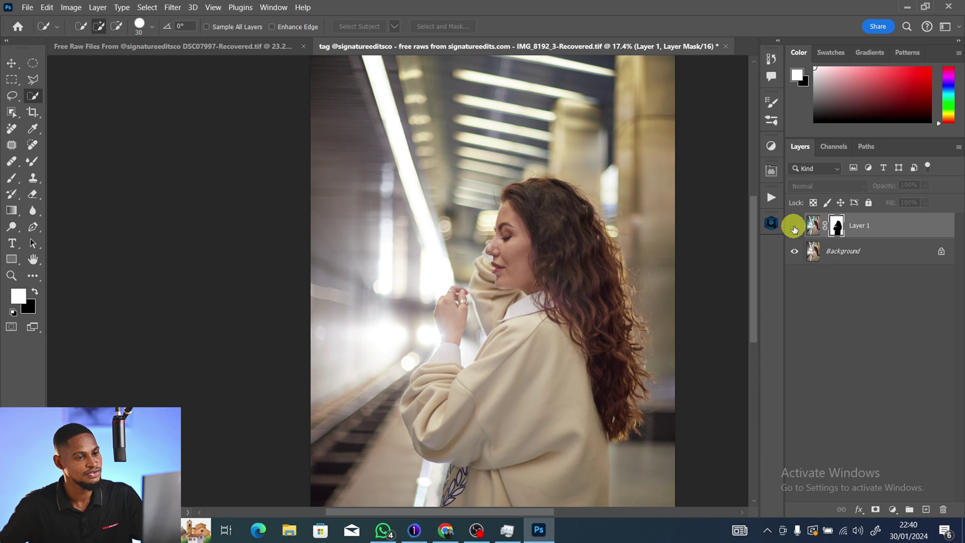
key("z")
scroll(453, 179, "down", 5)
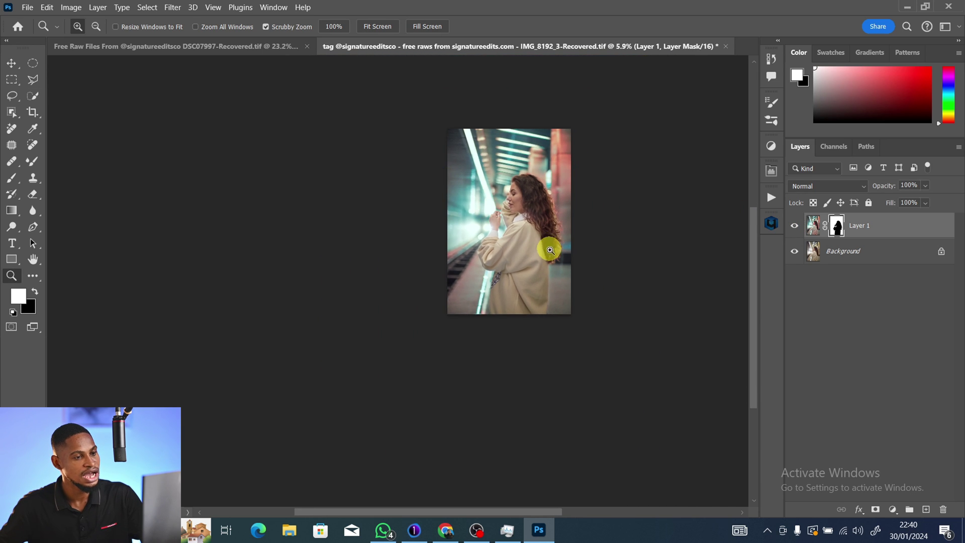
Stamp all visible layers into a new merged layer above Layer 1.
key("w")
scroll(528, 233, "up", 1)
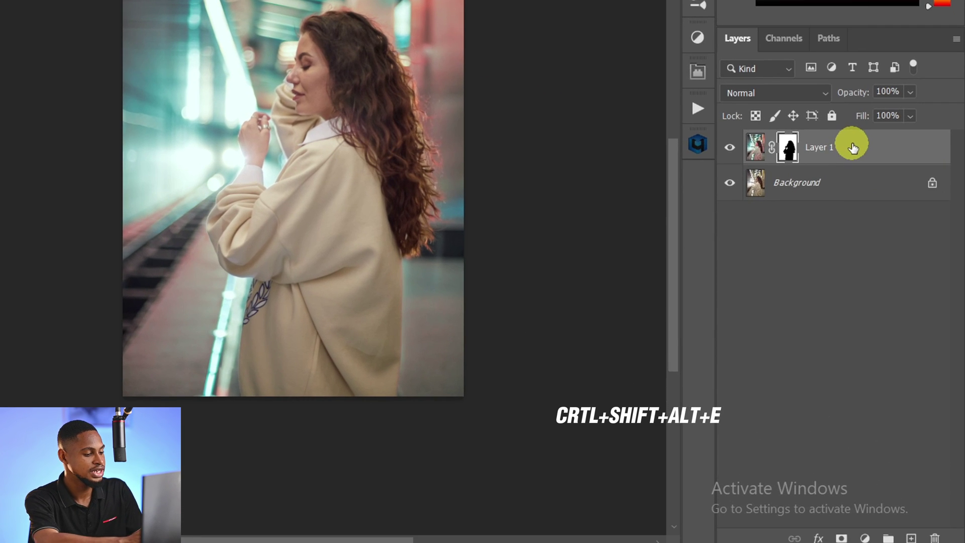
key("ctrl+shift+alt+e")
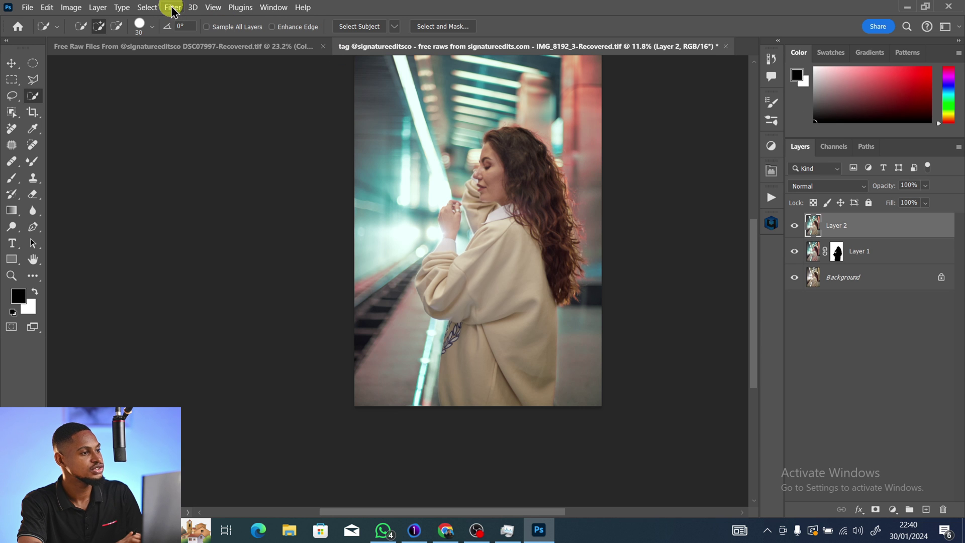
Apply Retouch4me Color Match to Layer 2 using reference WhatsApp Image 2024-01-30 at 20.45.56_0e8fbfd8, with Blend 53.
left_click(173, 8)
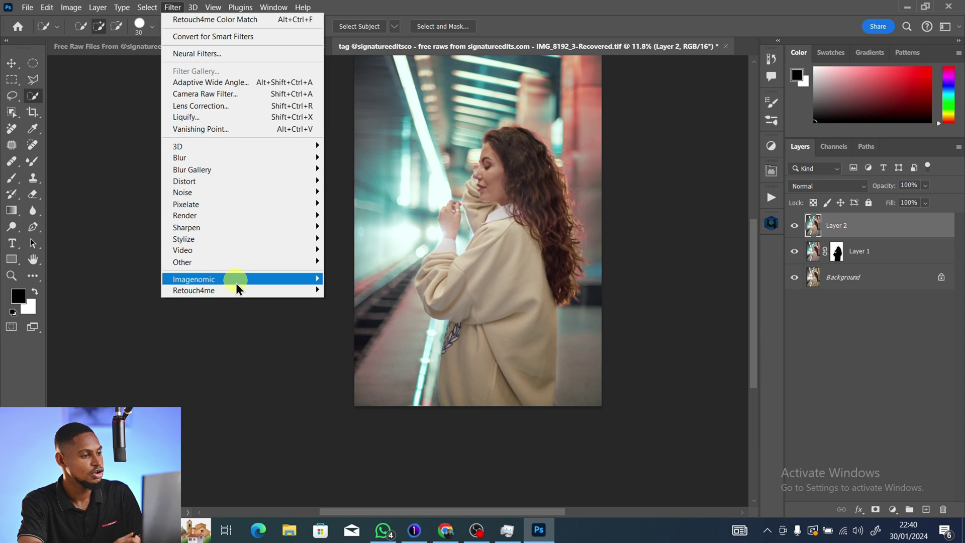
mouse_move(236, 291)
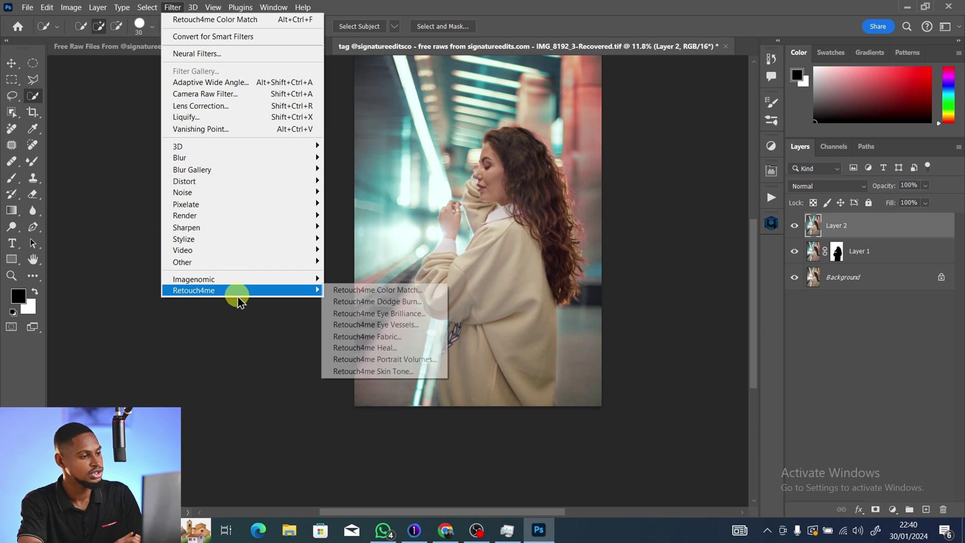
left_click(369, 291)
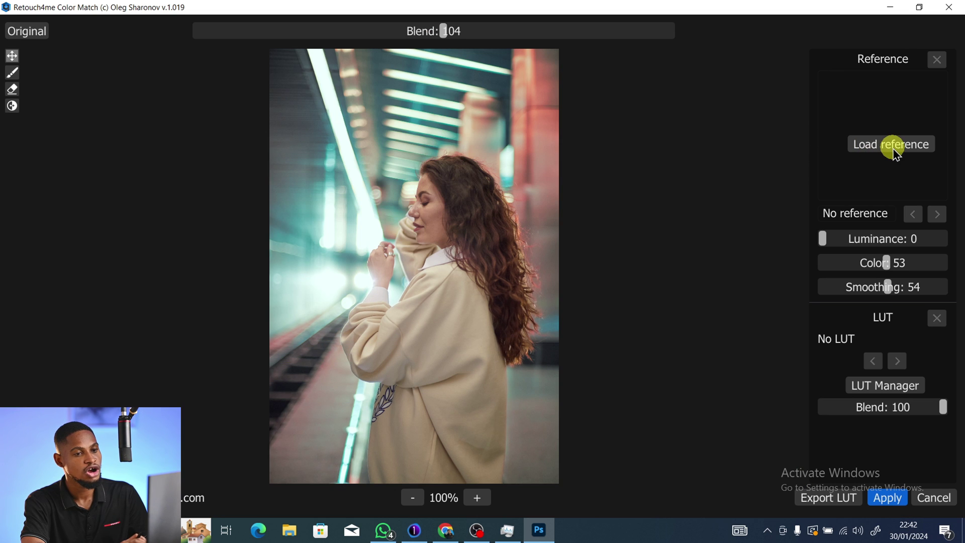
left_click(895, 150)
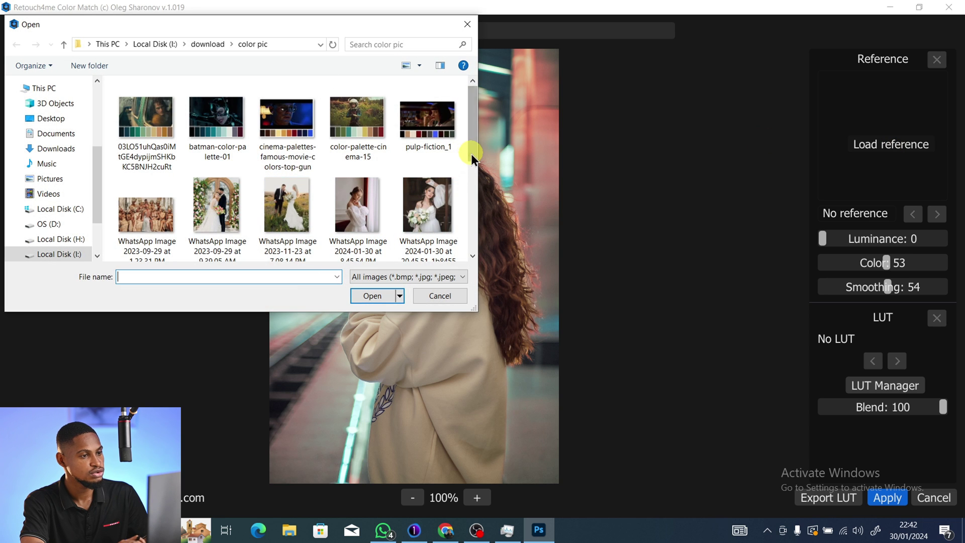
left_click_drag(473, 154, 473, 243)
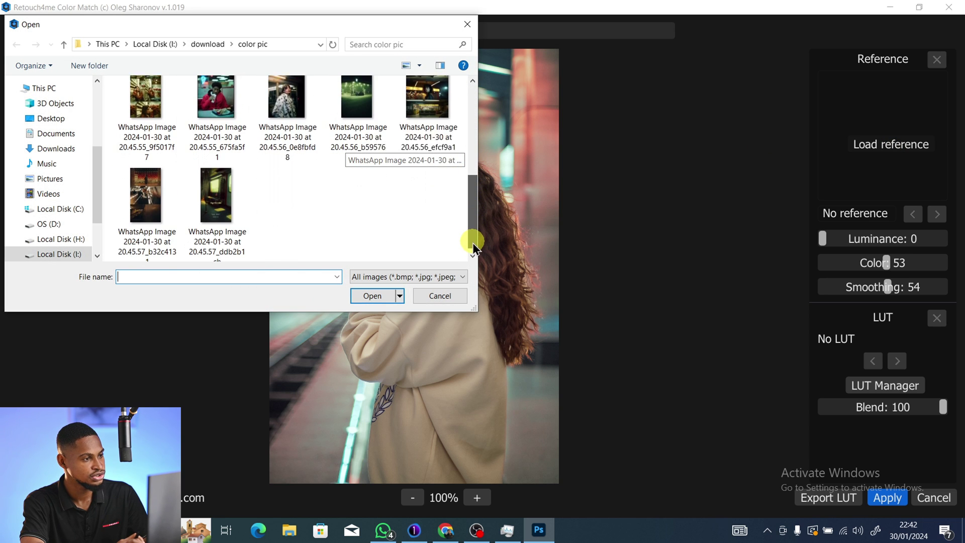
left_click(287, 105)
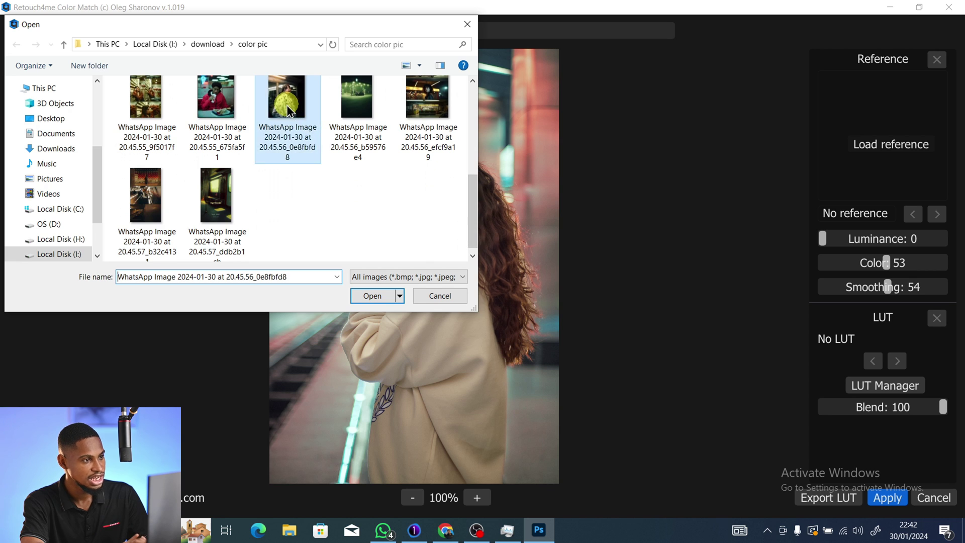
left_click(372, 296)
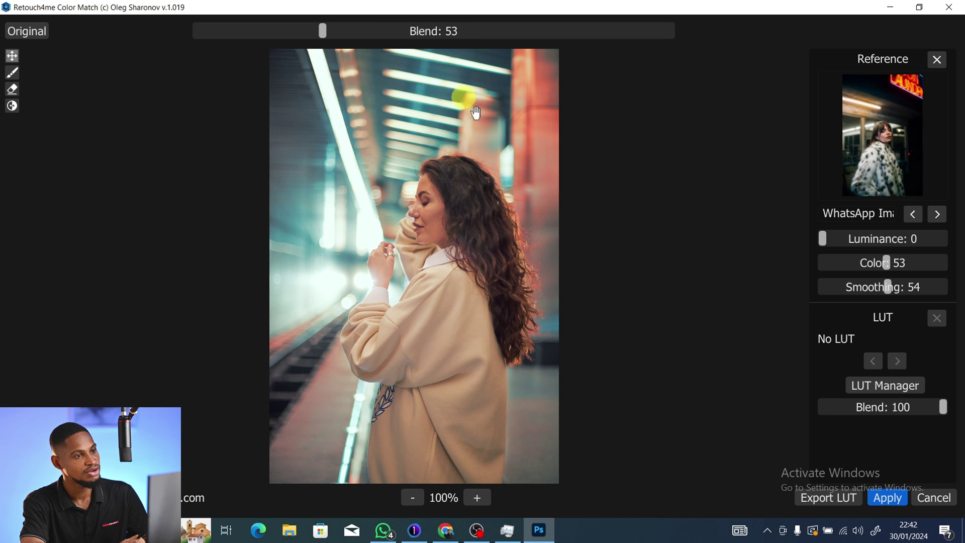
left_click(888, 498)
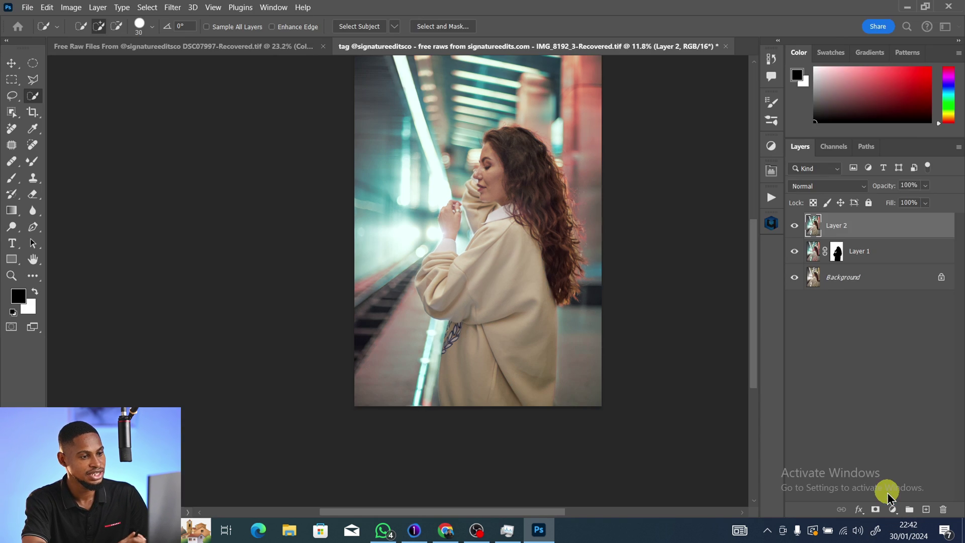
Reduce the opacity of Layer 2 to 53% to soften the new grade.
left_click(855, 377)
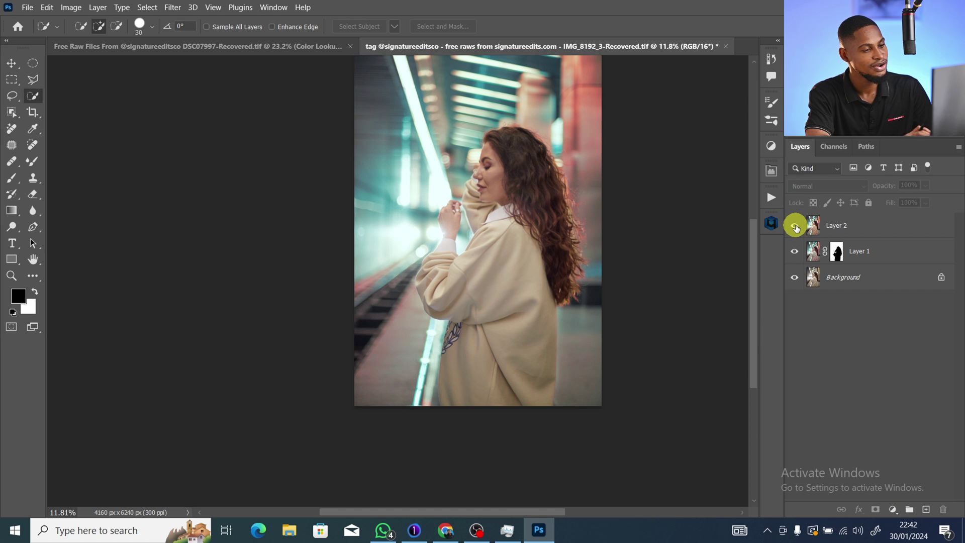
left_click(852, 225)
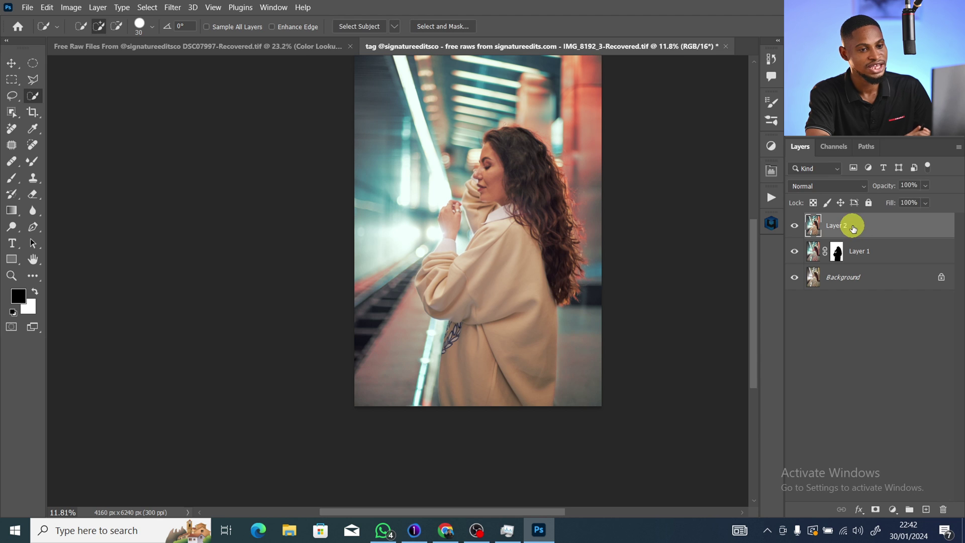
mouse_move(925, 186)
left_mouse_down()
mouse_move(937, 202)
mouse_move(912, 197)
left_mouse_up()
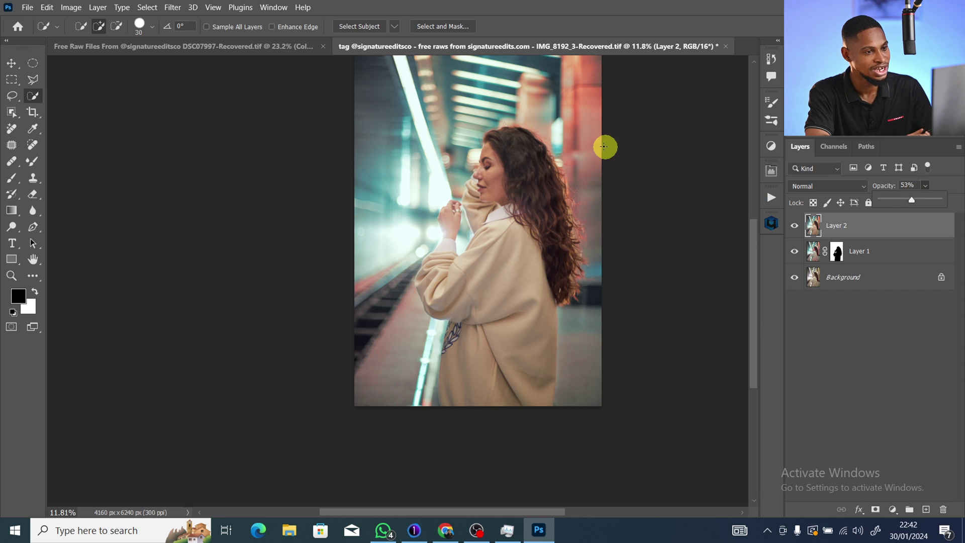
left_click(815, 228)
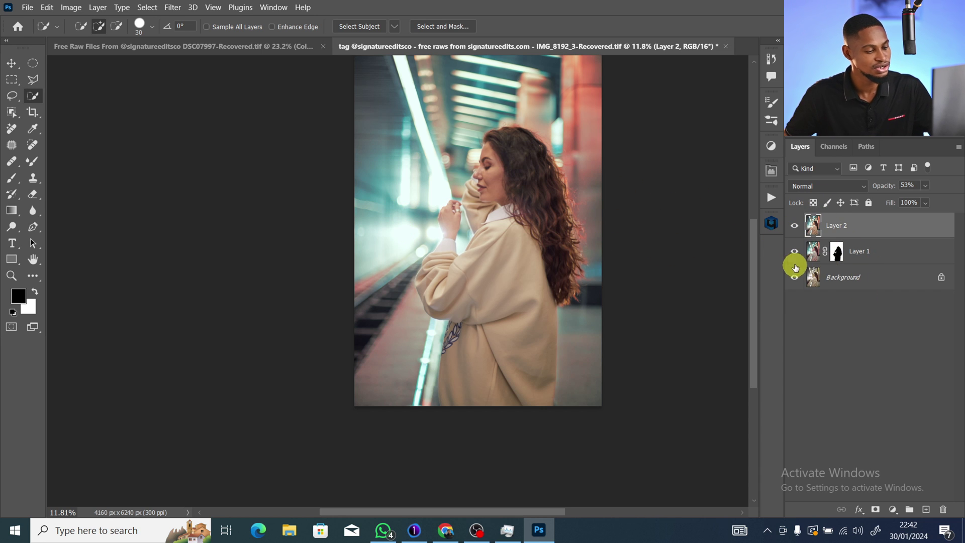
Load Layer 1's mask as a selection, invert it to the woman, and add it as a layer mask on Layer 2.
key("ctrl")
left_click(836, 255, "ctrl")
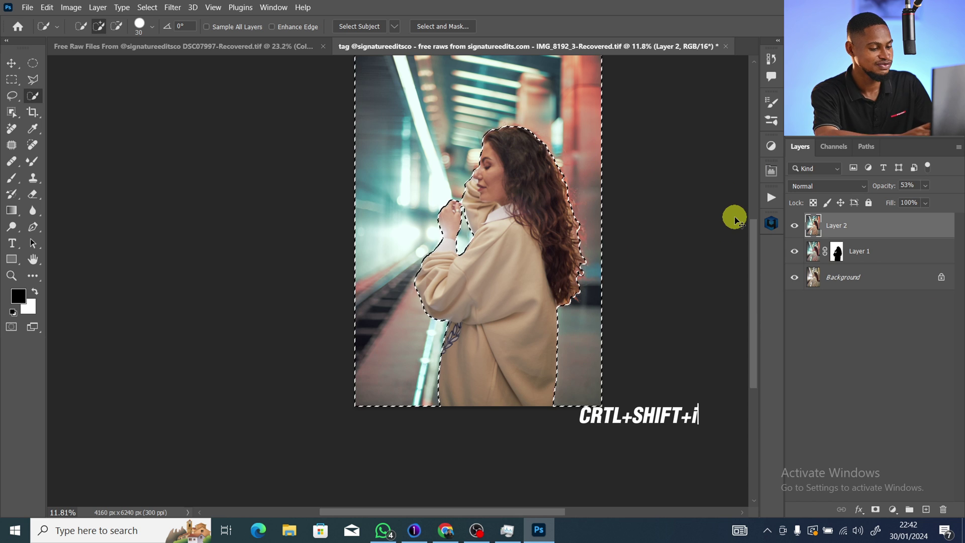
key("ctrl+shift+i")
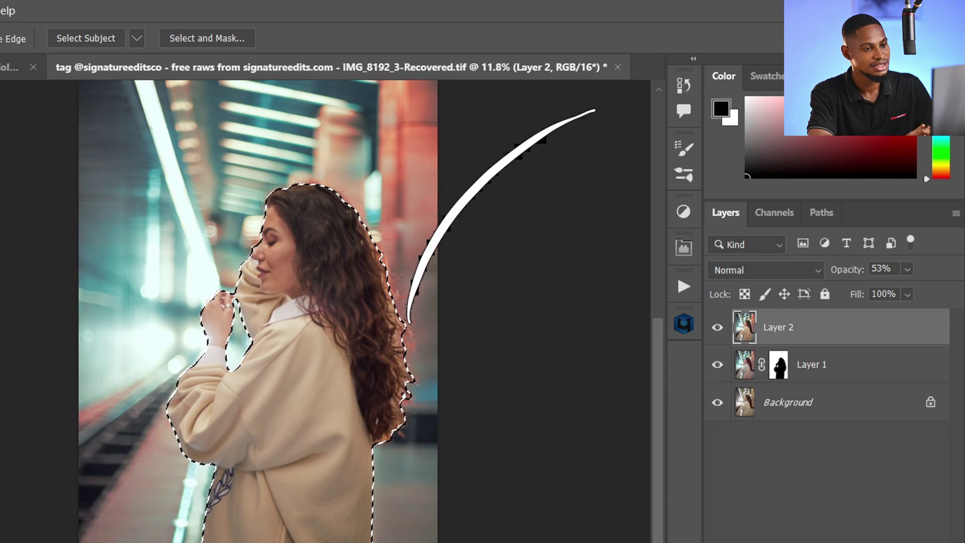
left_click(792, 542)
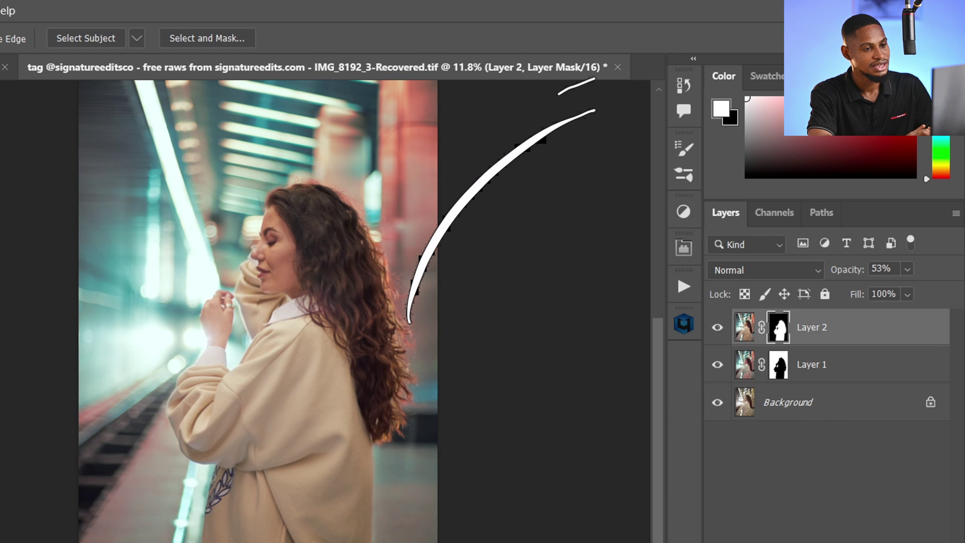
key("x")
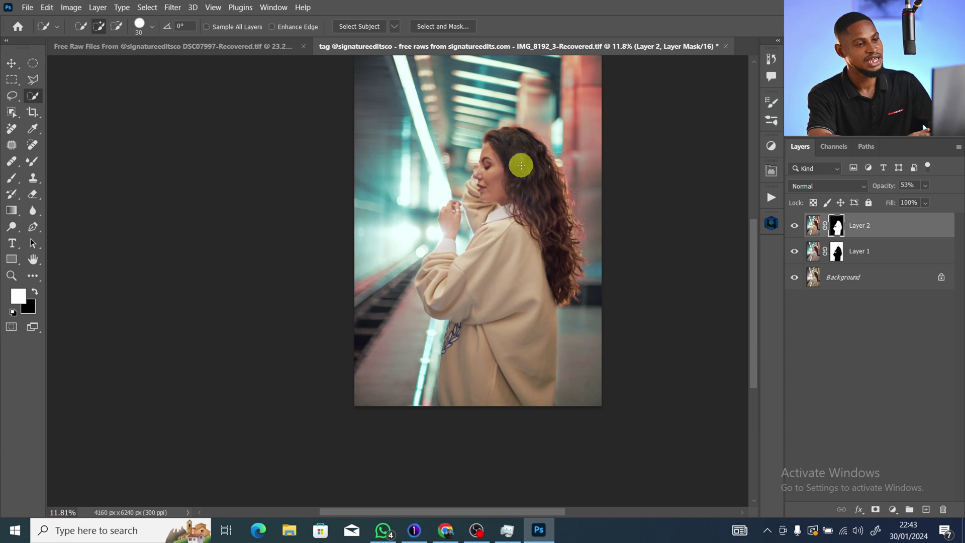
Compare the woman with and without the masked Layer 2 grade, leaving the layer visible.
scroll(523, 189, "up", 3)
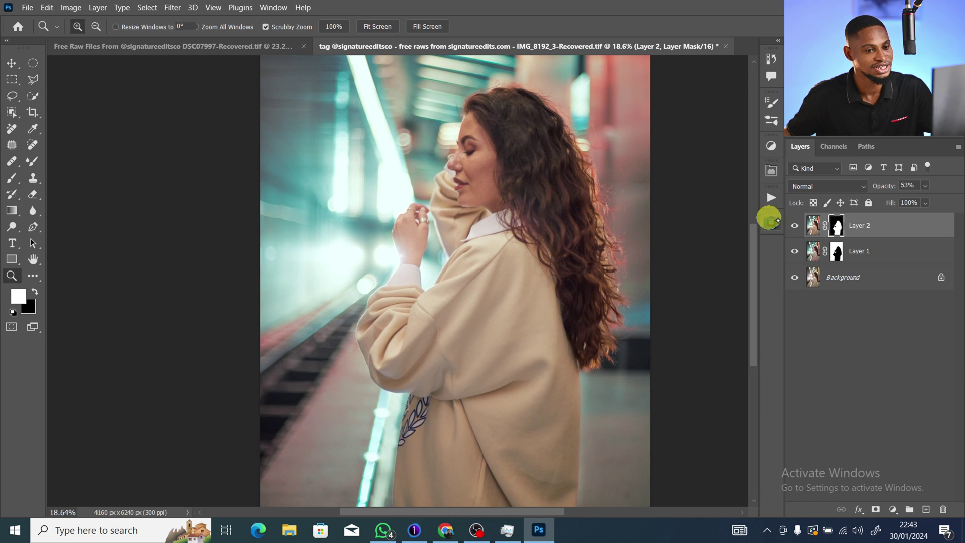
left_click(799, 228)
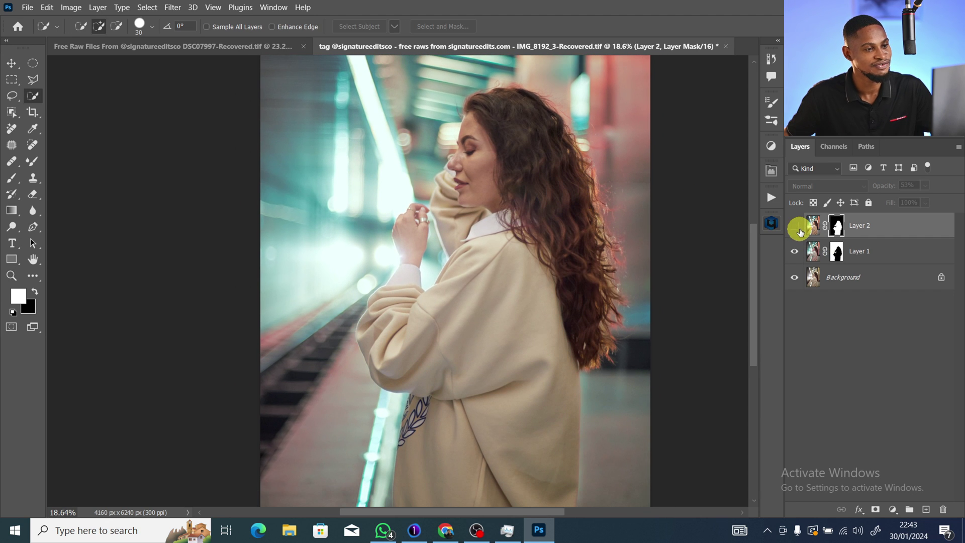
left_click(795, 227)
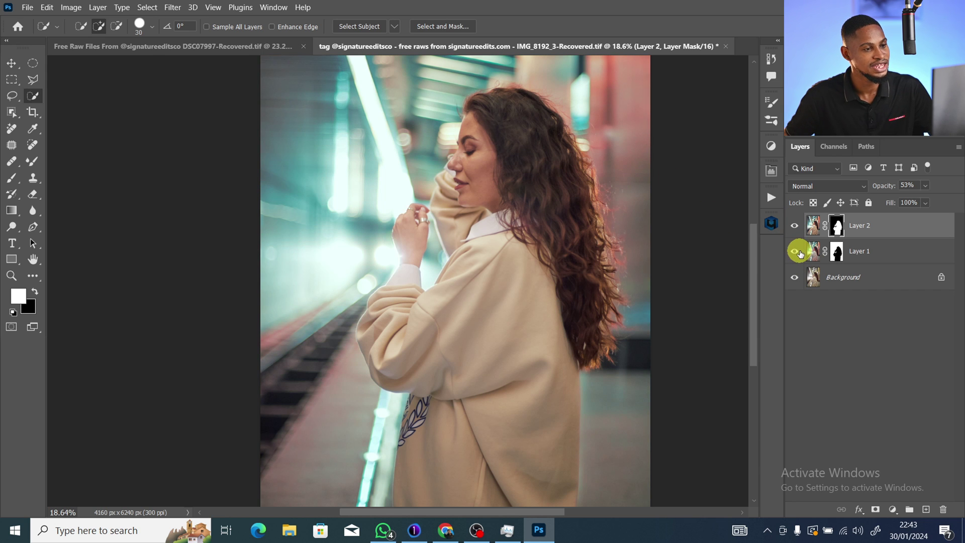
Group Layer 1 and Layer 2 together above the Background.
left_click_drag(521, 221, 442, 216)
key("x")
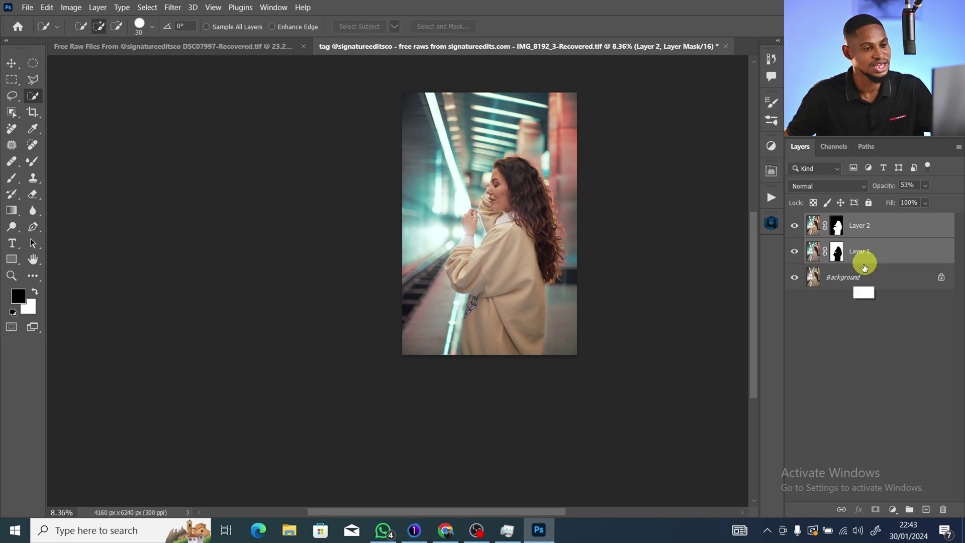
key("ctrl+g")
Compare the original portrait with the full grade by toggling the layer group's visibility, leaving it visible.
key("z")
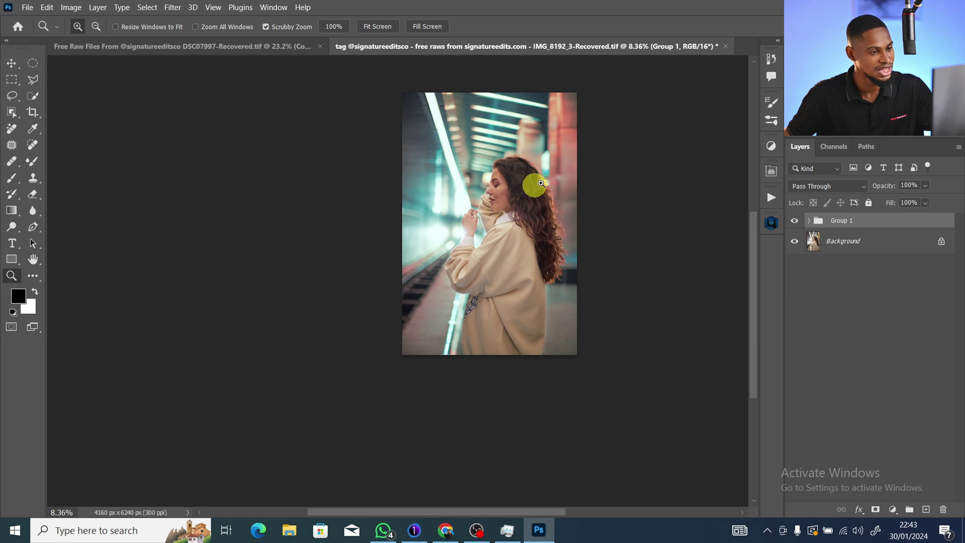
left_click_drag(542, 184, 562, 183)
key("w")
left_click(795, 221)
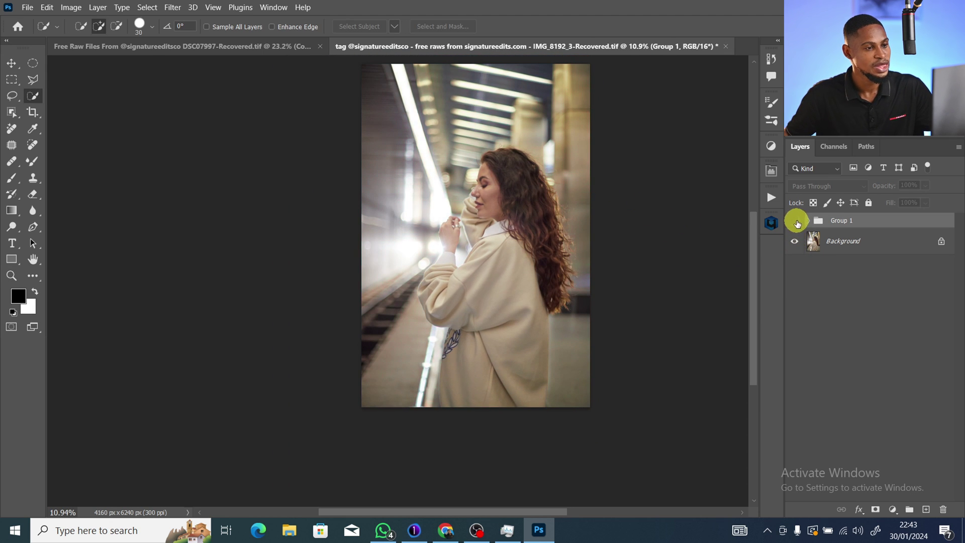
left_click(795, 221)
left_click(795, 221)
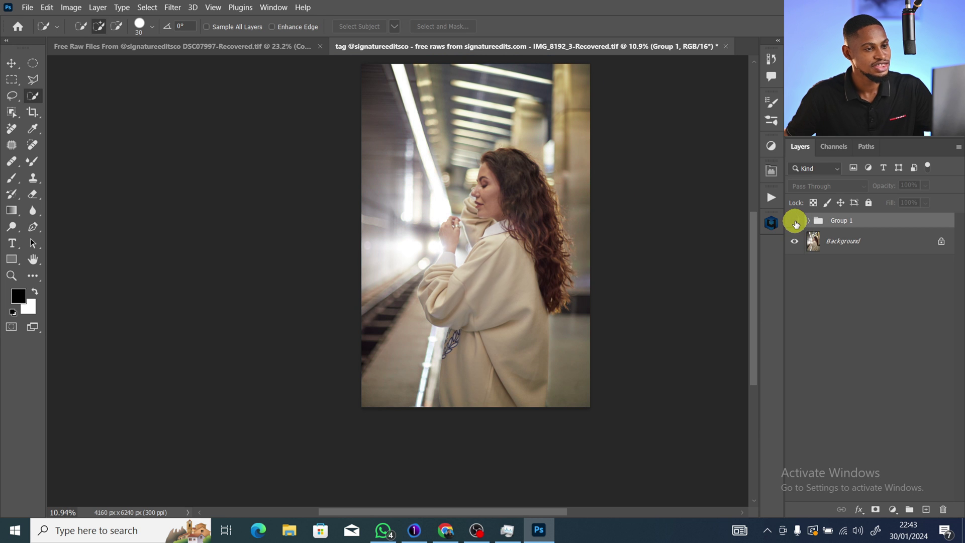
left_click(795, 222)
Lower the opacity of Group 1 to 64% to reduce the overall grade.
key("z")
mouse_move(583, 161)
left_mouse_down()
mouse_move(601, 151)
mouse_move(578, 166)
left_mouse_up()
key("w")
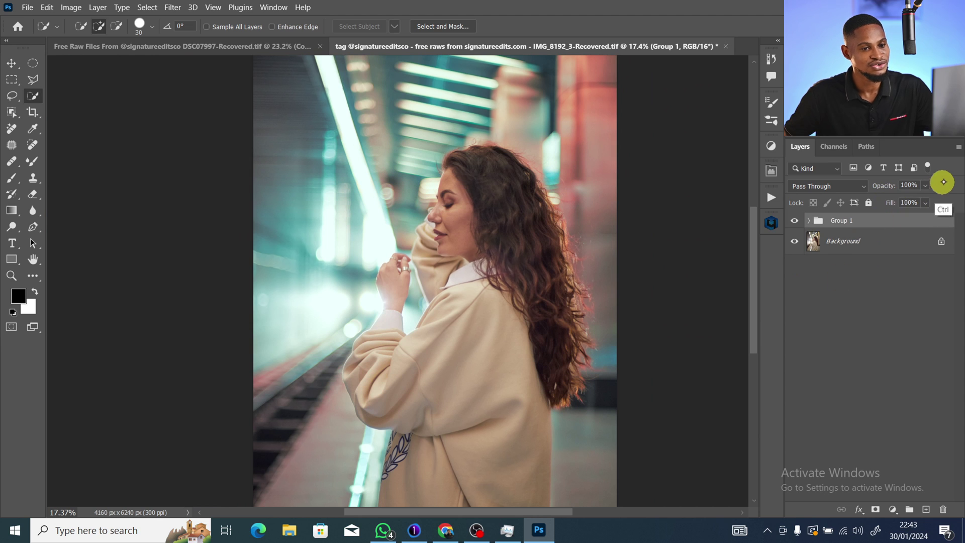
left_click(928, 187)
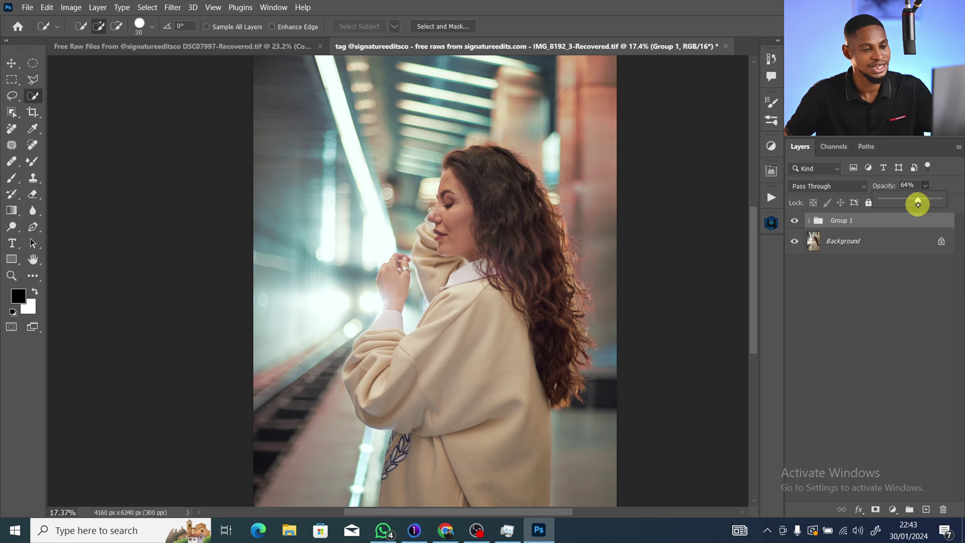
Check the whole portrait with and without the softened Group 1 grade, leaving the group visible.
left_click_drag(377, 218, 454, 259)
left_click(794, 221)
left_click(793, 223)
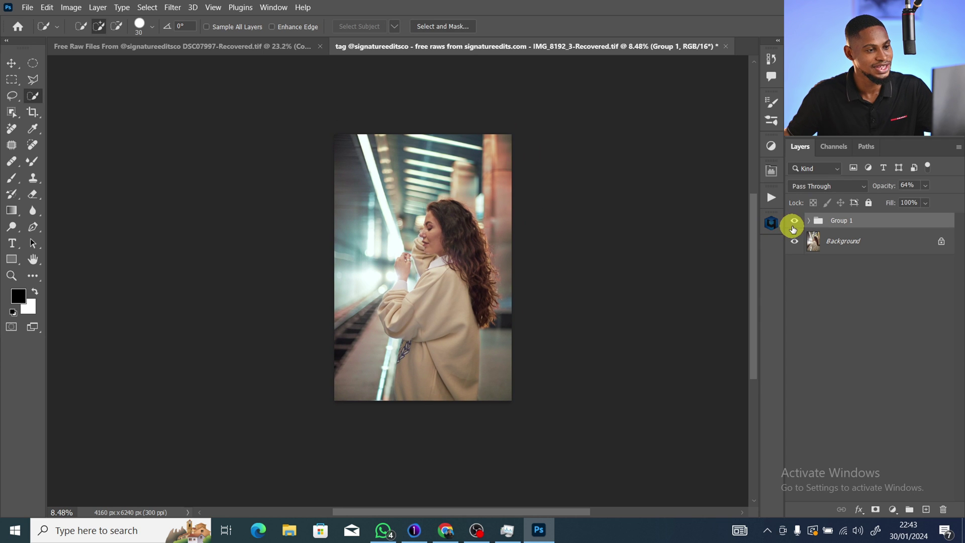